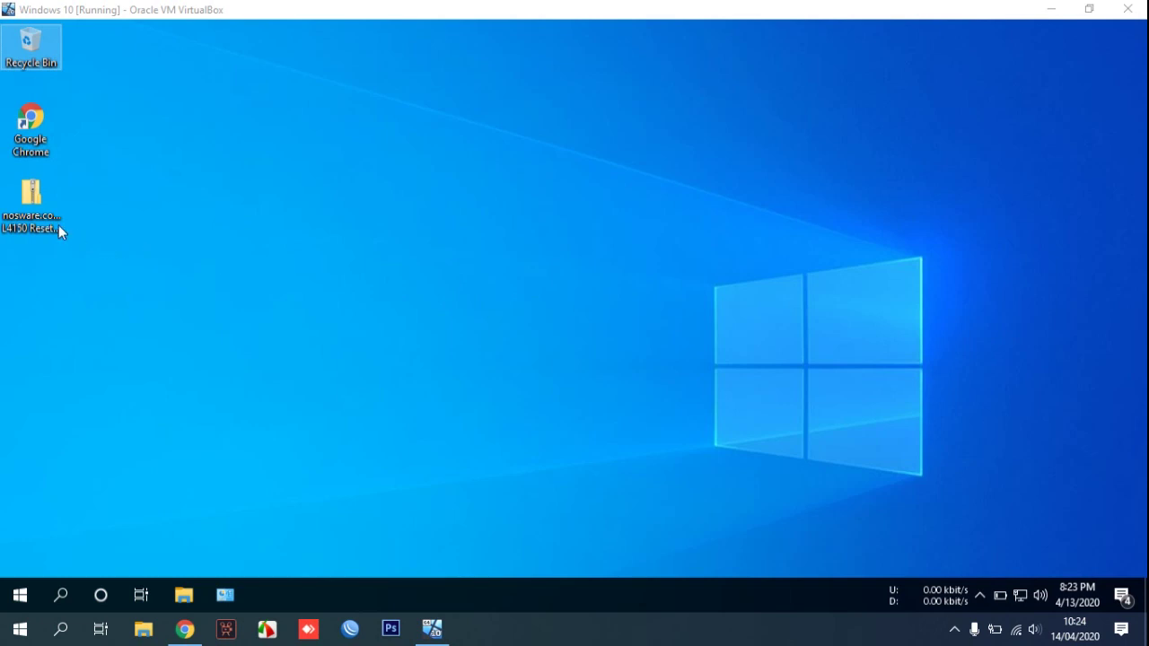
- Search Windows for "virus" and open the Virus & threat protection settings
click(32, 209)
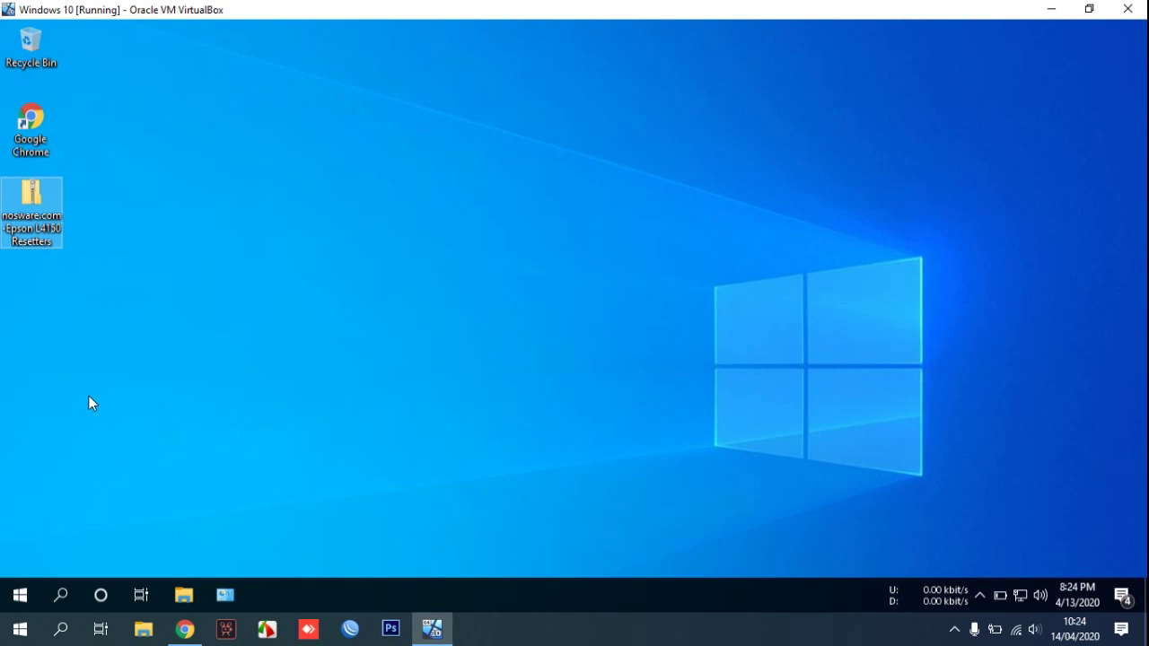
click(69, 597)
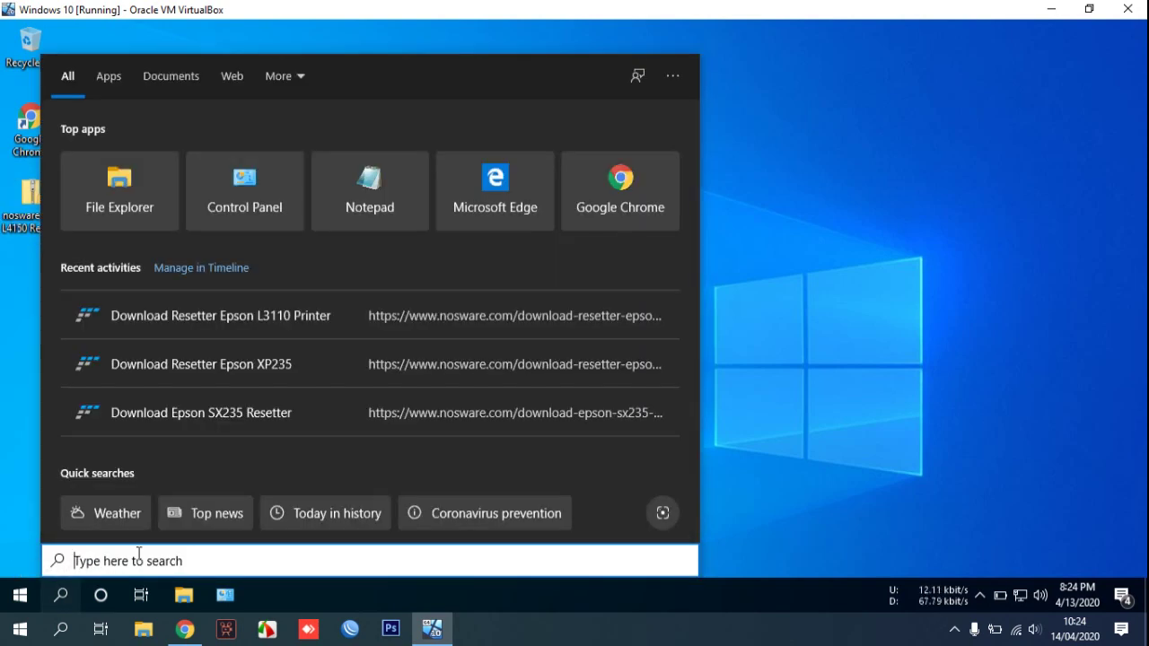
text(vv)
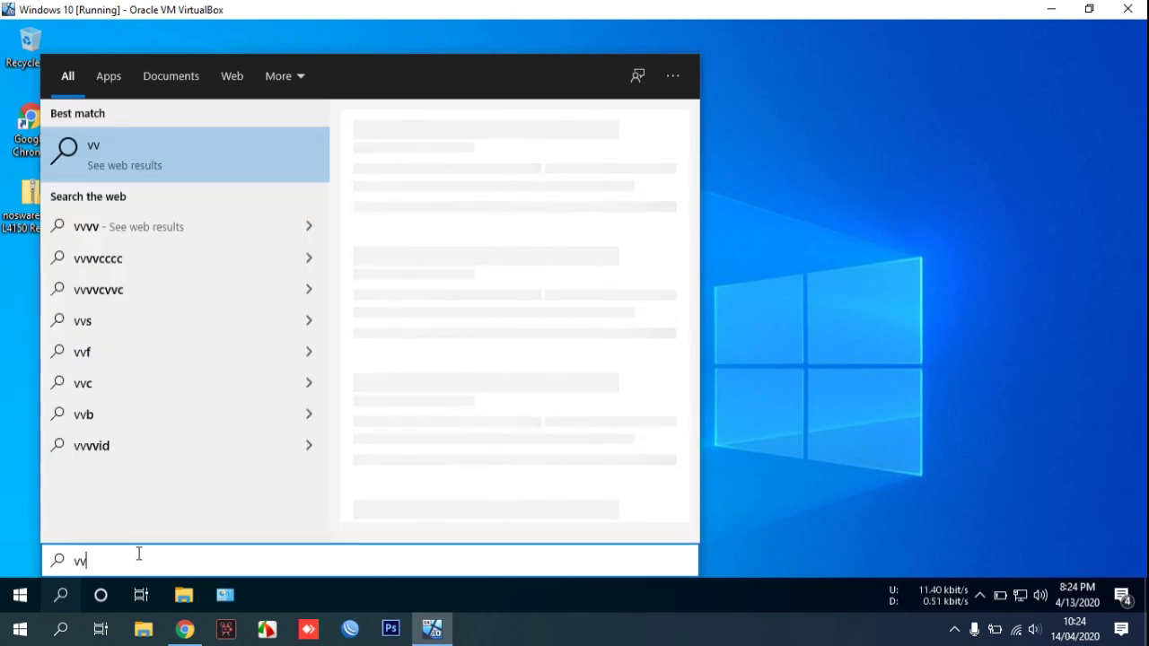
key(BackSpace)
text(is)
key(BackSpace)
text(rs)
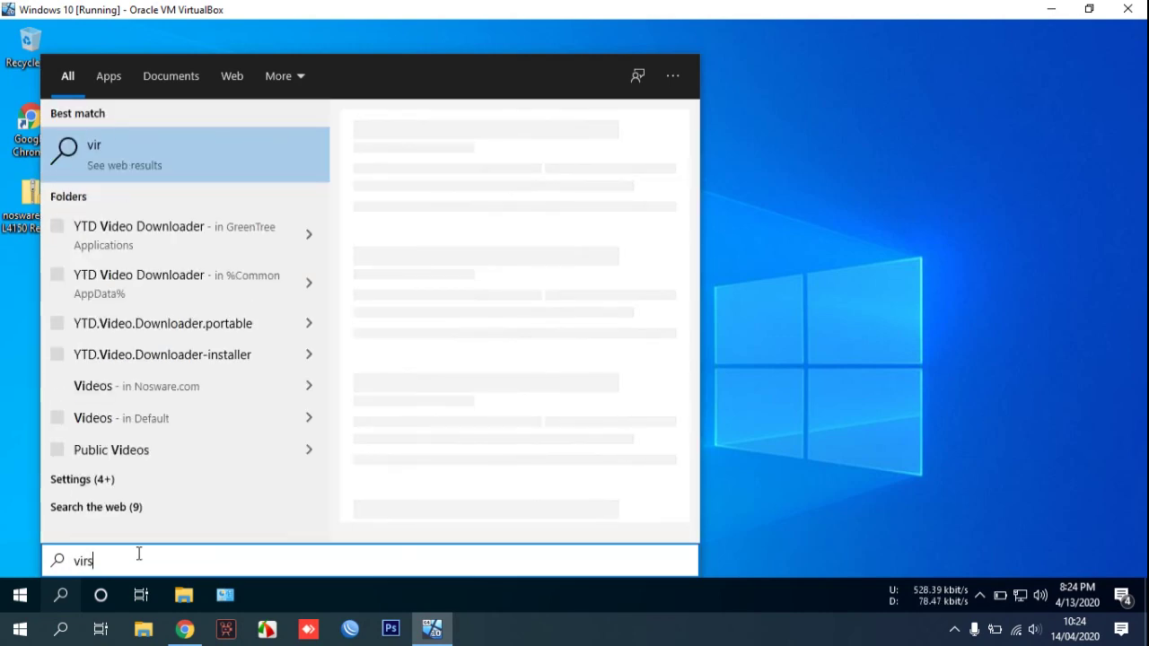
key(BackSpace)
text(us)
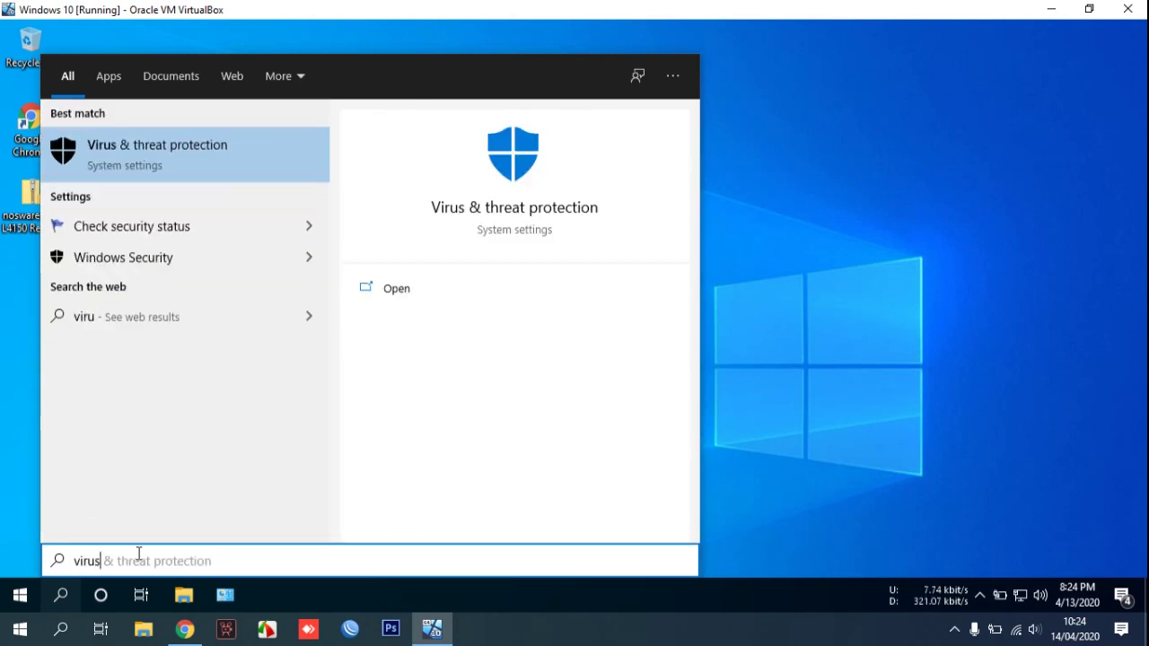
click(187, 156)
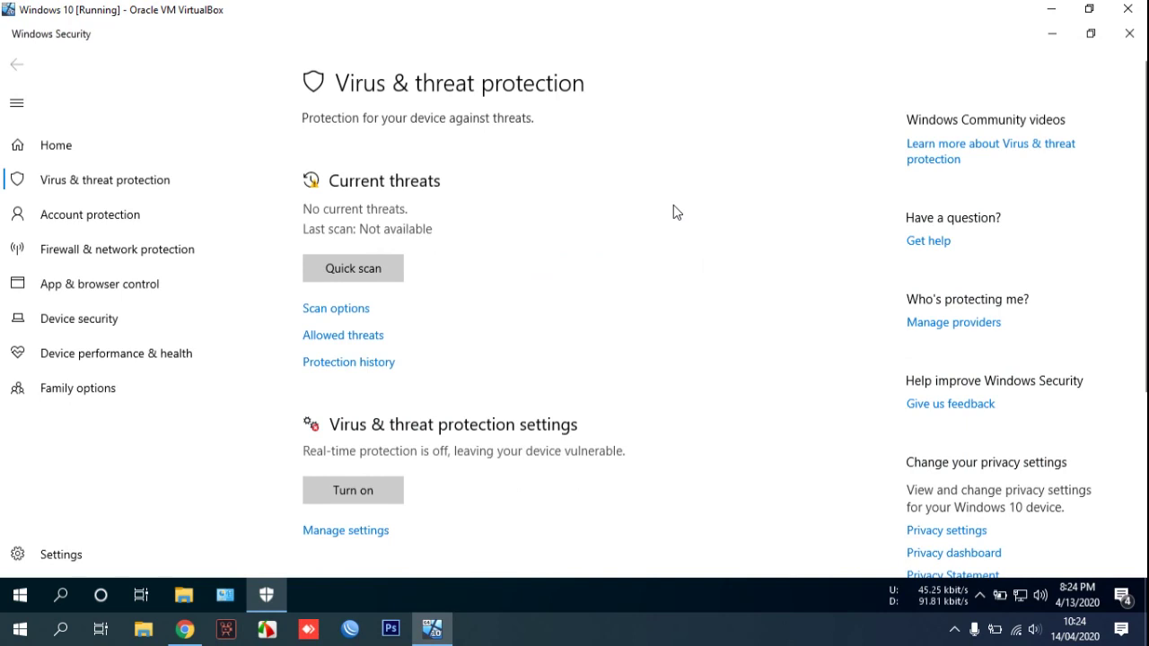
- Check the real-time, cloud-delivered, sample submission and tamper protection switches in the Virus & threat protection settings, and close Windows Security
scroll(646, 238, down, 2)
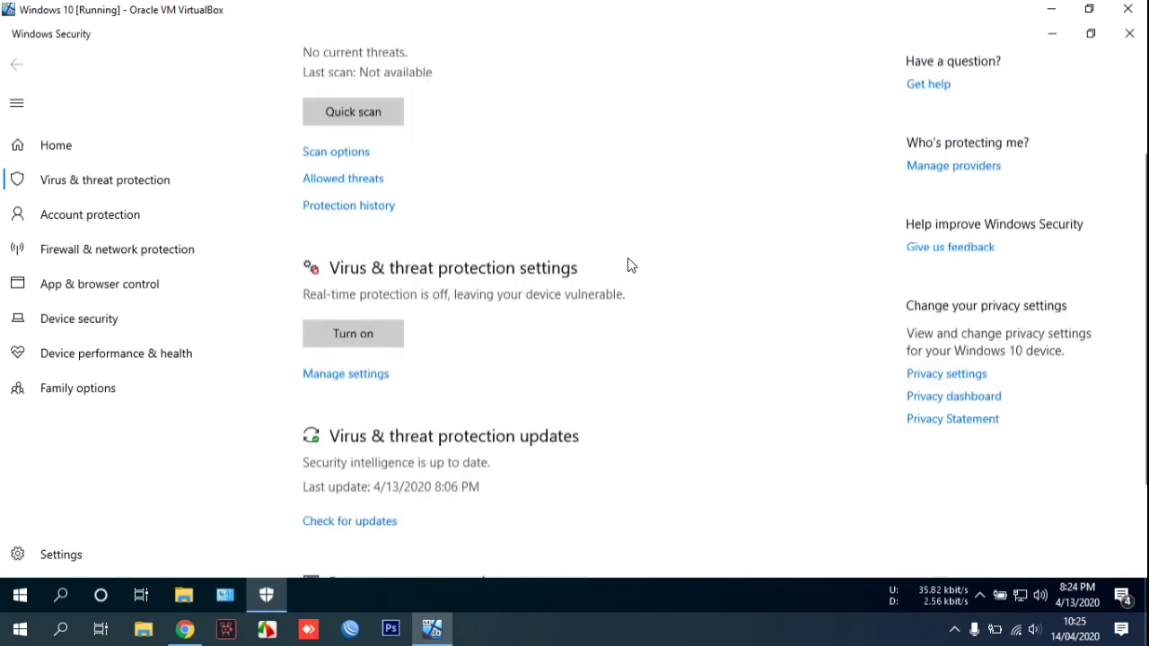
click(339, 375)
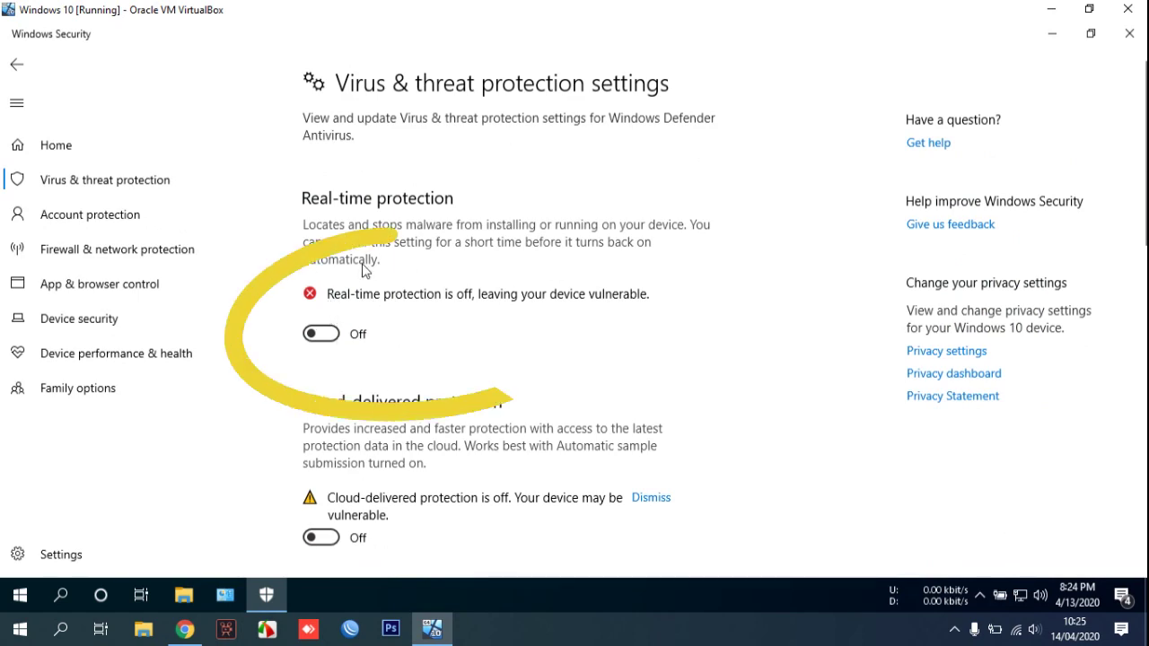
scroll(400, 315, down, 5)
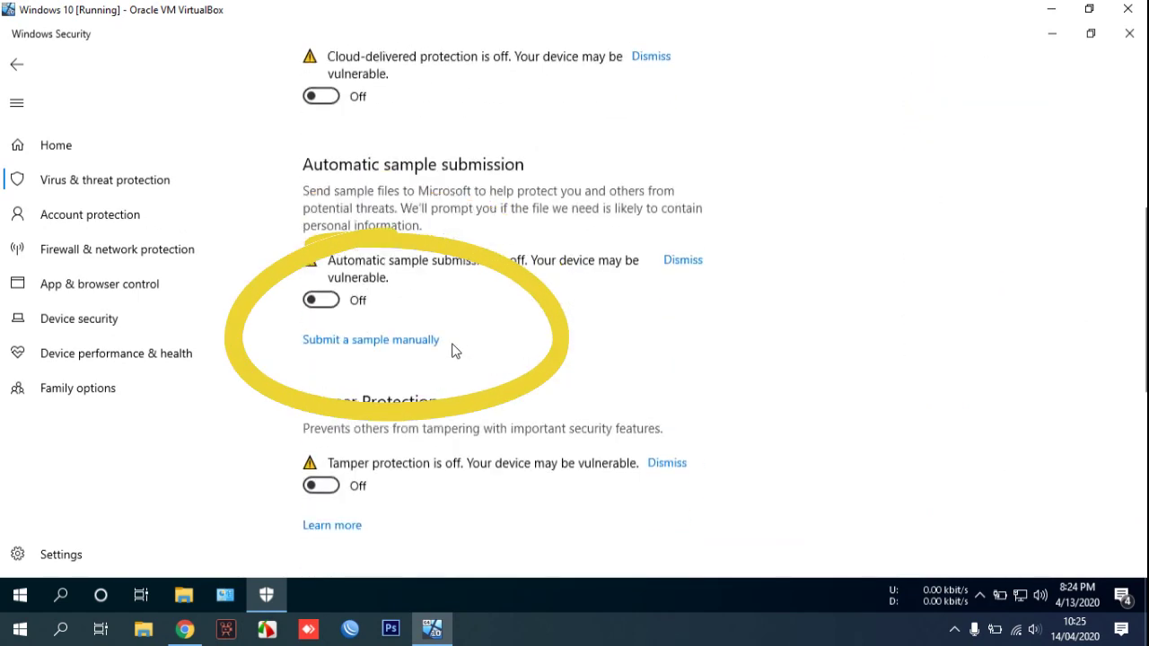
scroll(451, 350, down, 1)
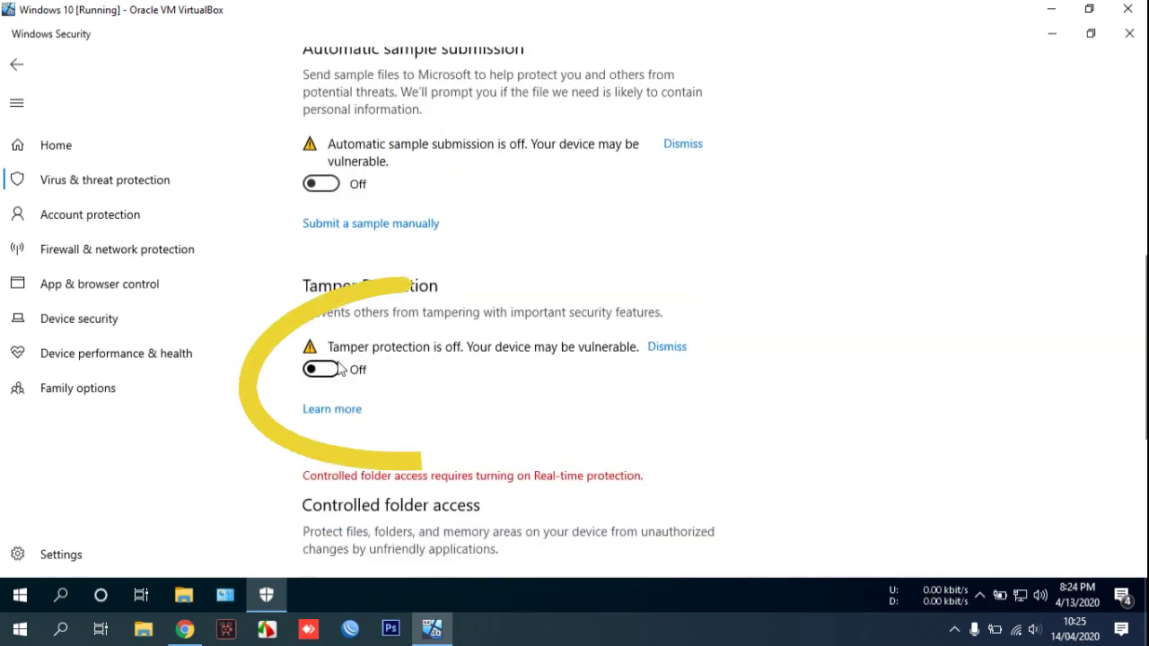
click(1129, 34)
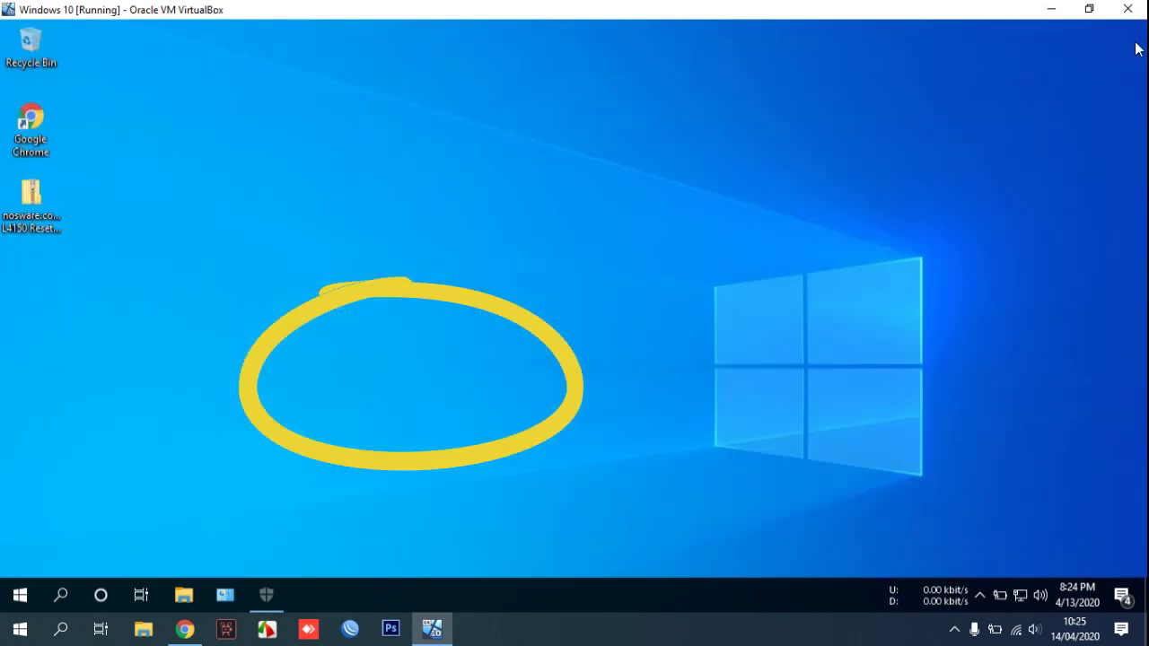
- Extract the nosware.com-Epson L4150 Resetters archive on the desktop and run Adjprrog L4150 from the extracted folder
right_click(41, 194)
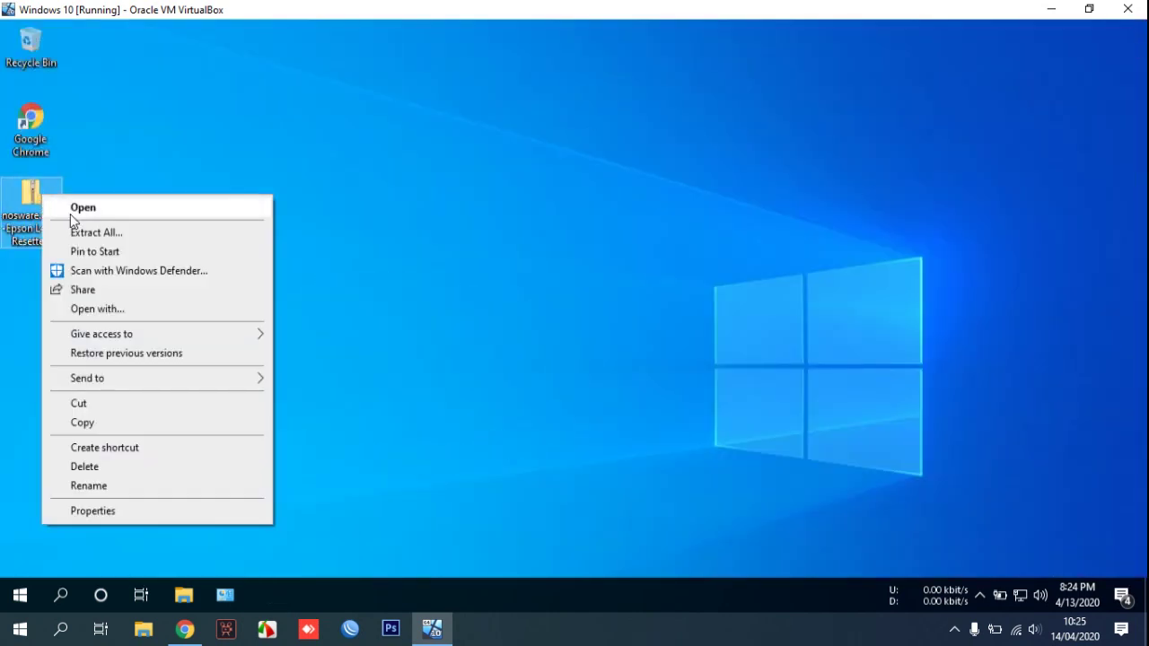
click(97, 233)
click(744, 479)
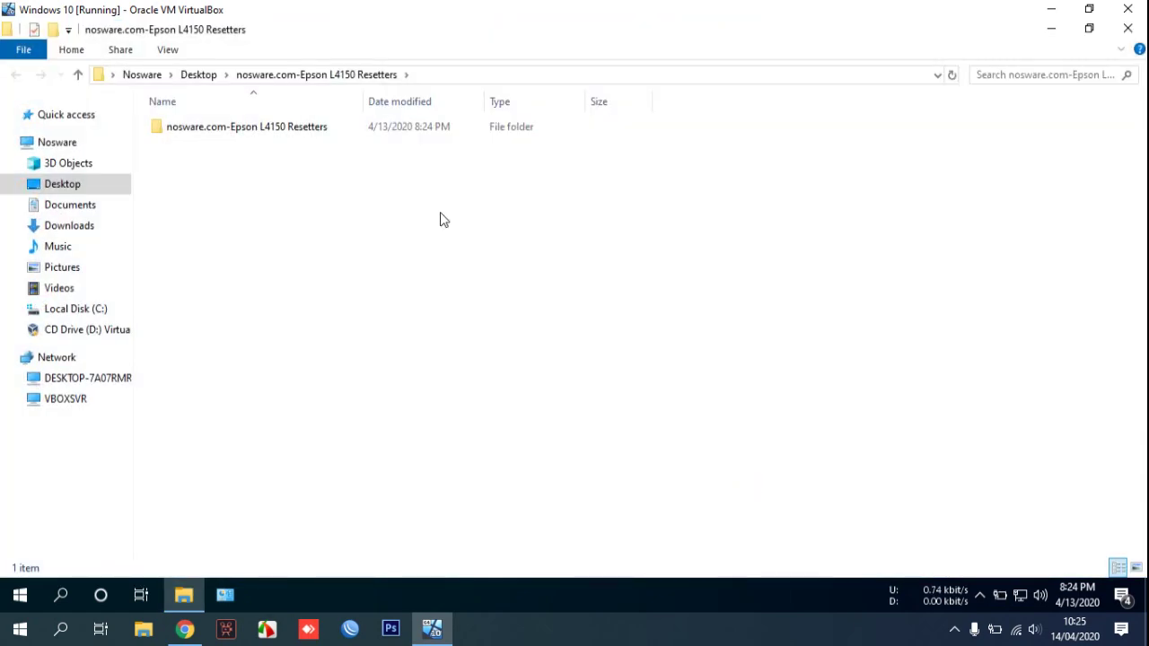
double_click(350, 133)
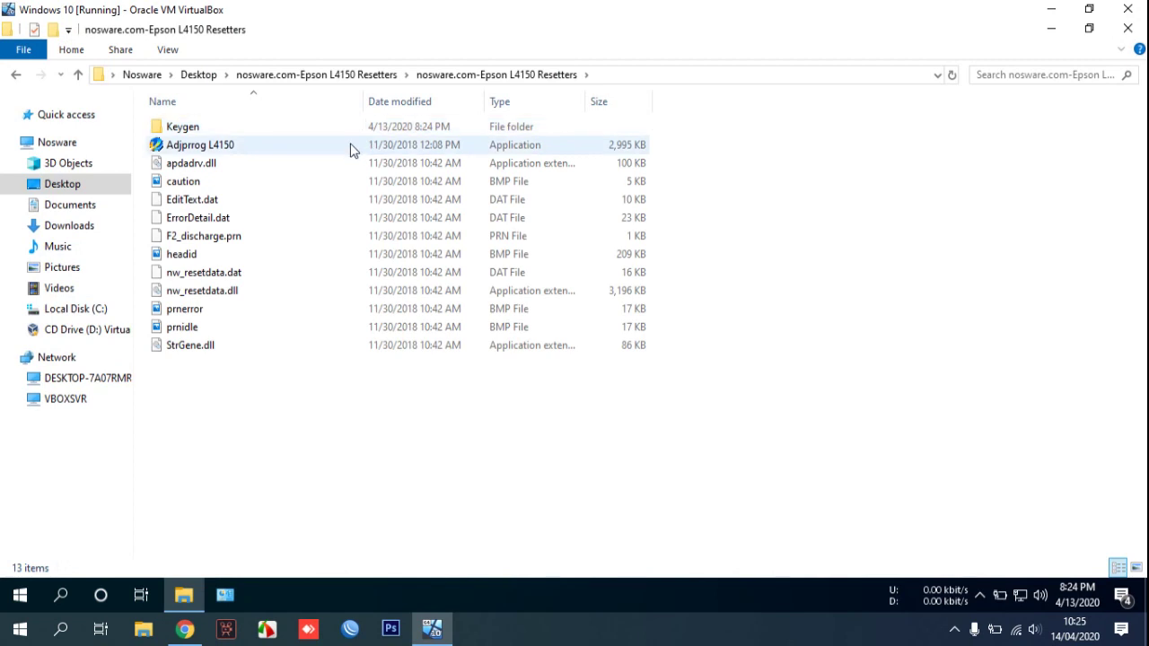
double_click(350, 145)
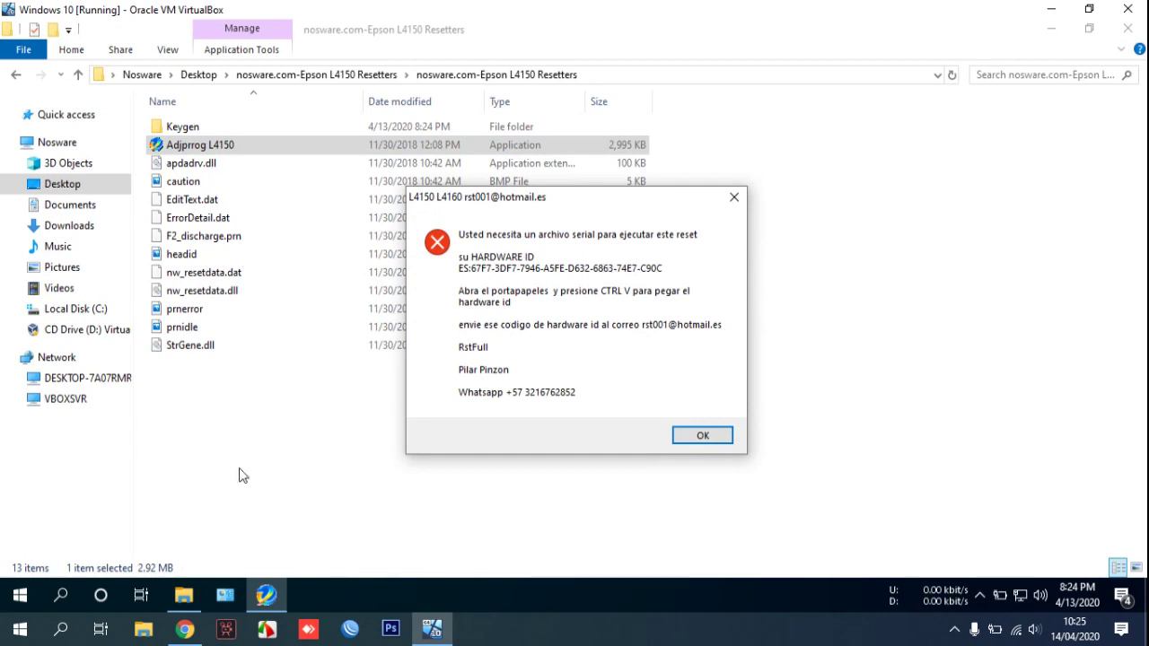
- Open Notepad and paste the resetter's message text with the hardware ID into a blank document
click(61, 595)
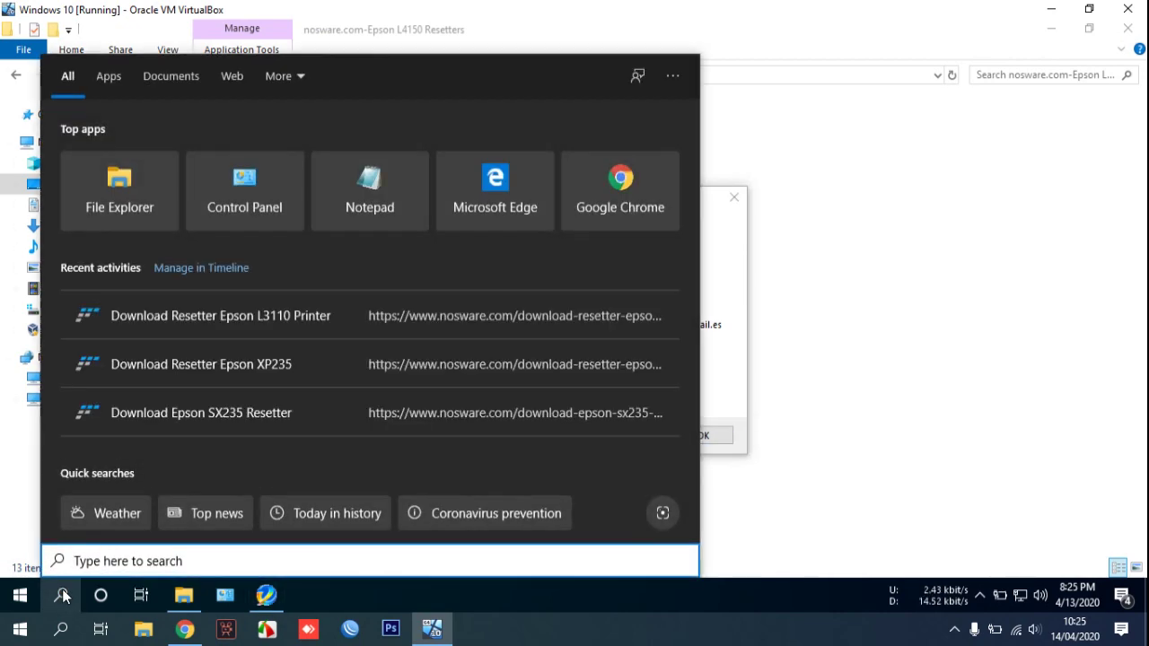
text(note)
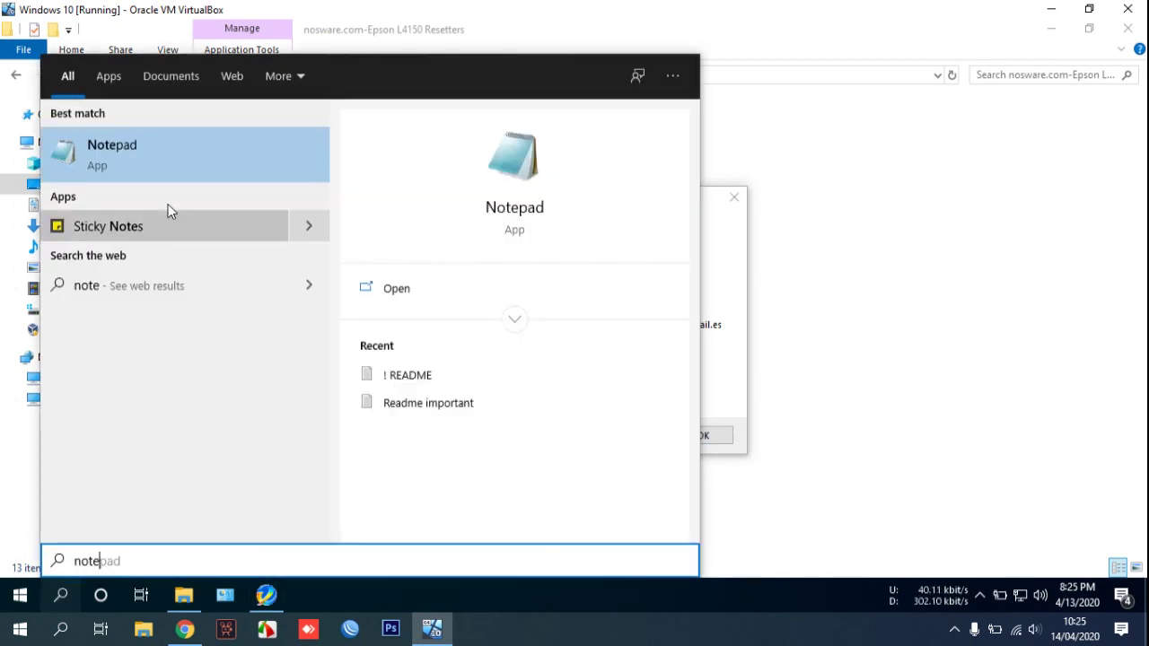
click(170, 146)
key(ctrl+v)
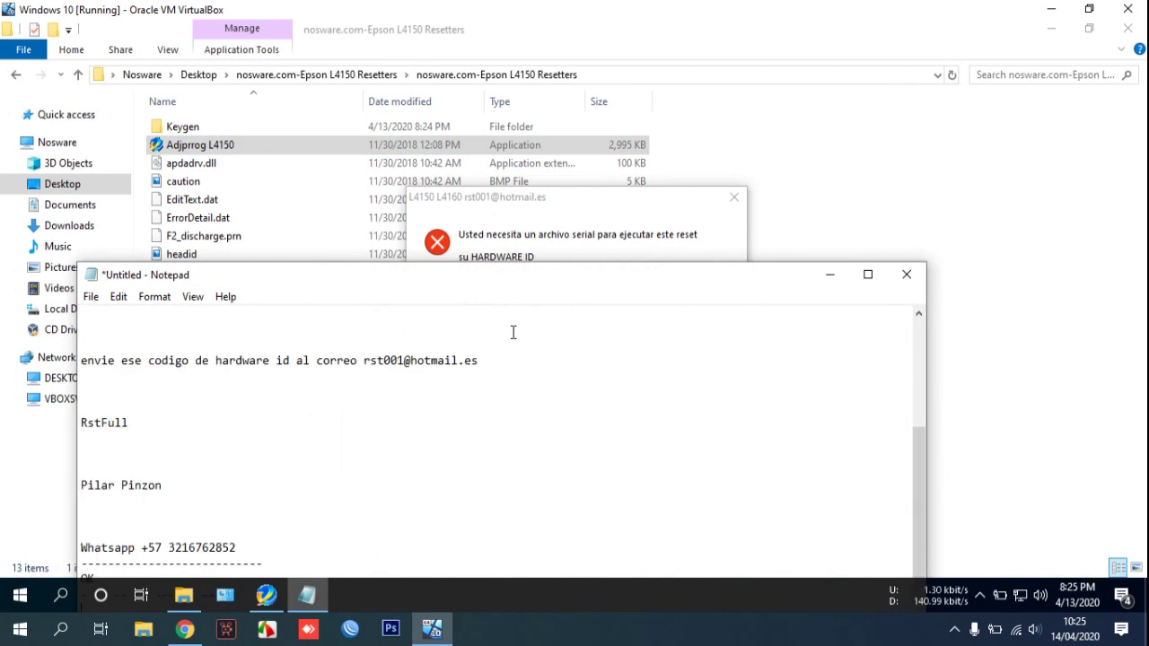
drag(484, 271, 724, 134)
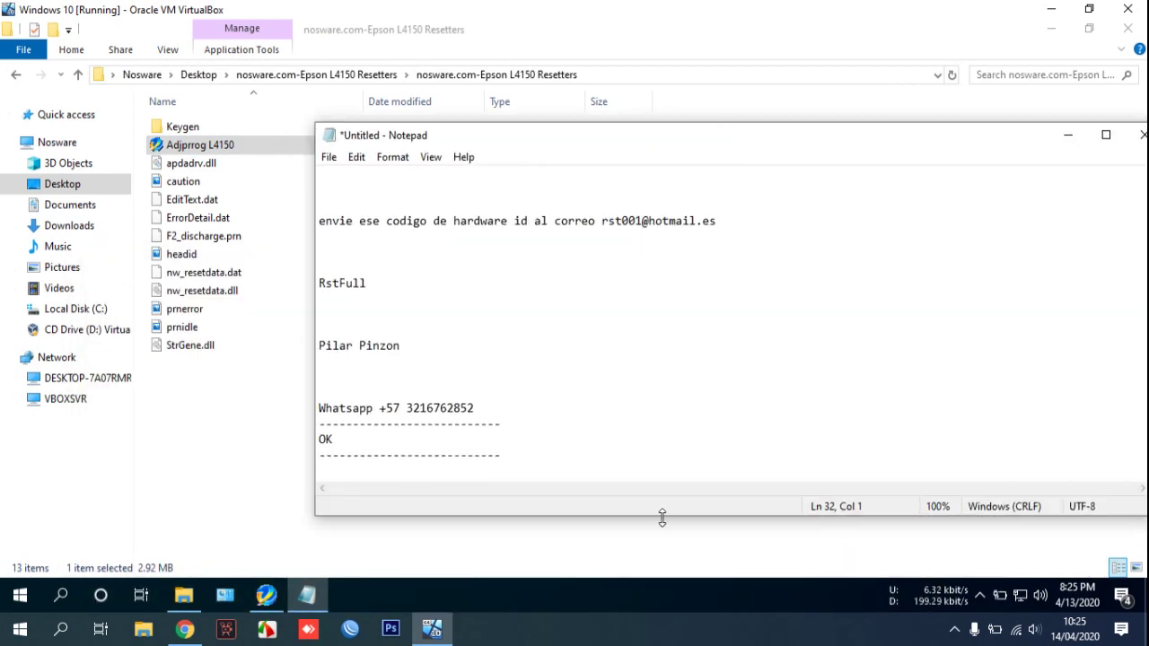
- Delete all text before the hardware ID code in the Notepad document and select only the code
scroll(580, 445, up, 3)
scroll(580, 445, up, 1)
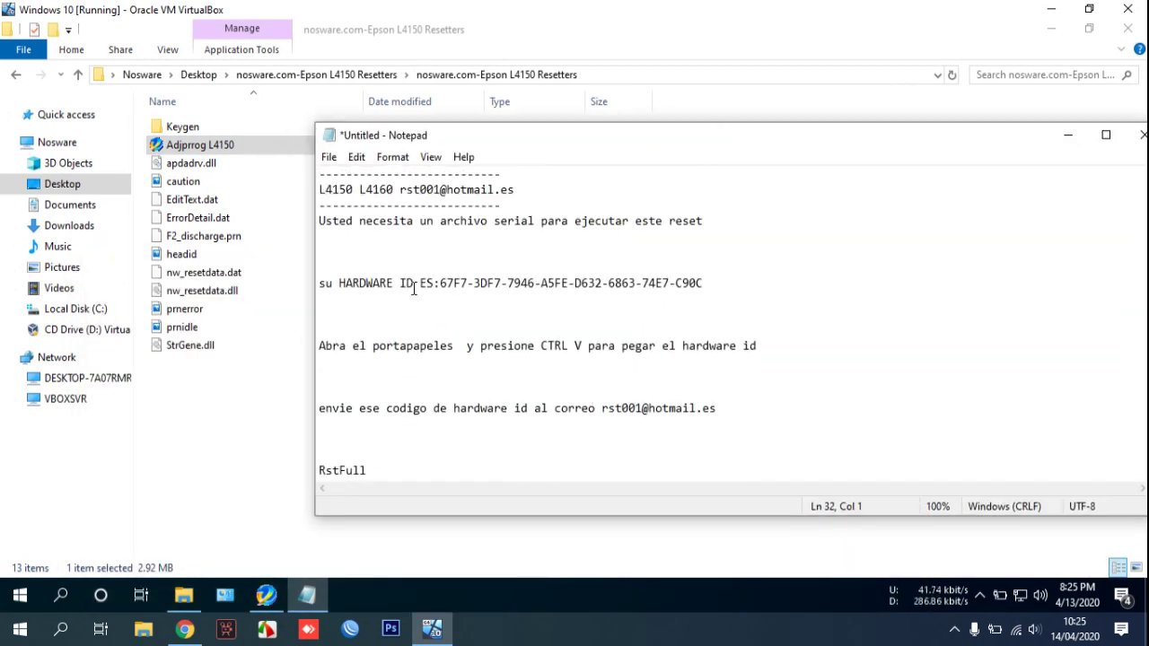
drag(634, 236, 326, 186)
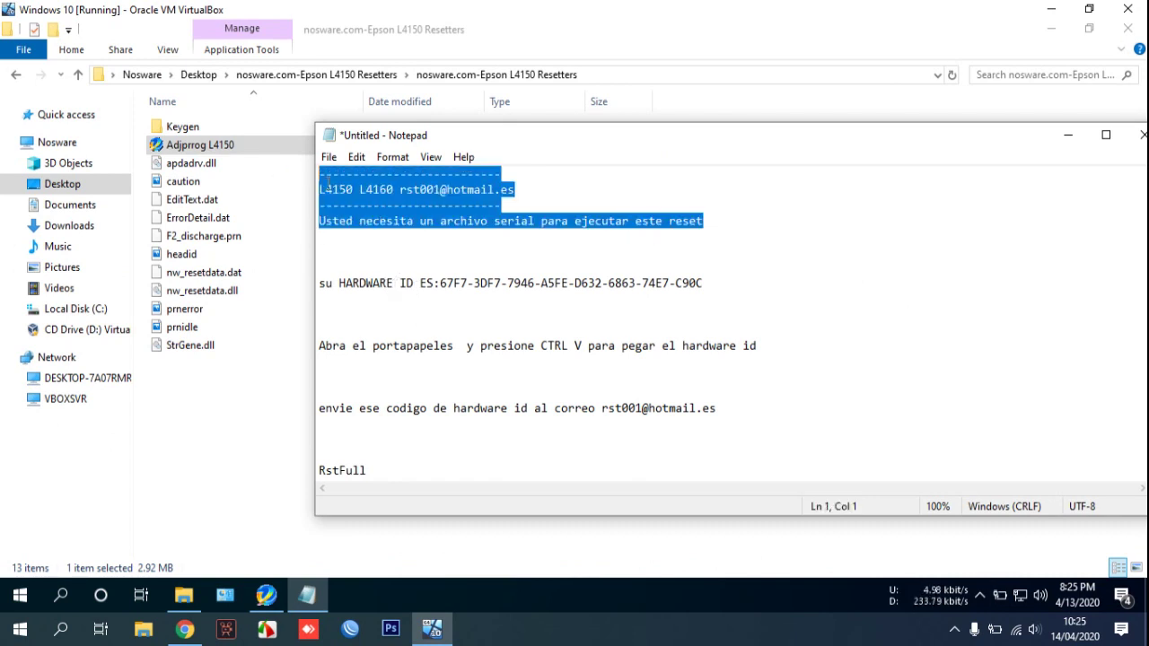
key(Delete)
key(Delete)
key(Delete)
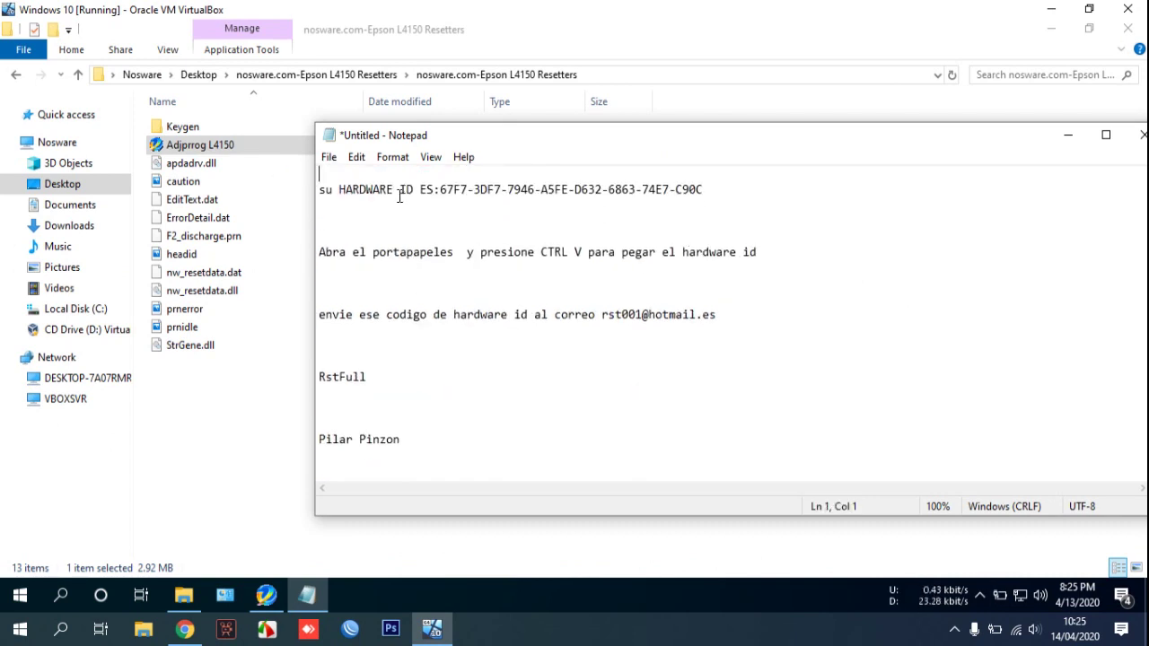
drag(438, 191, 320, 175)
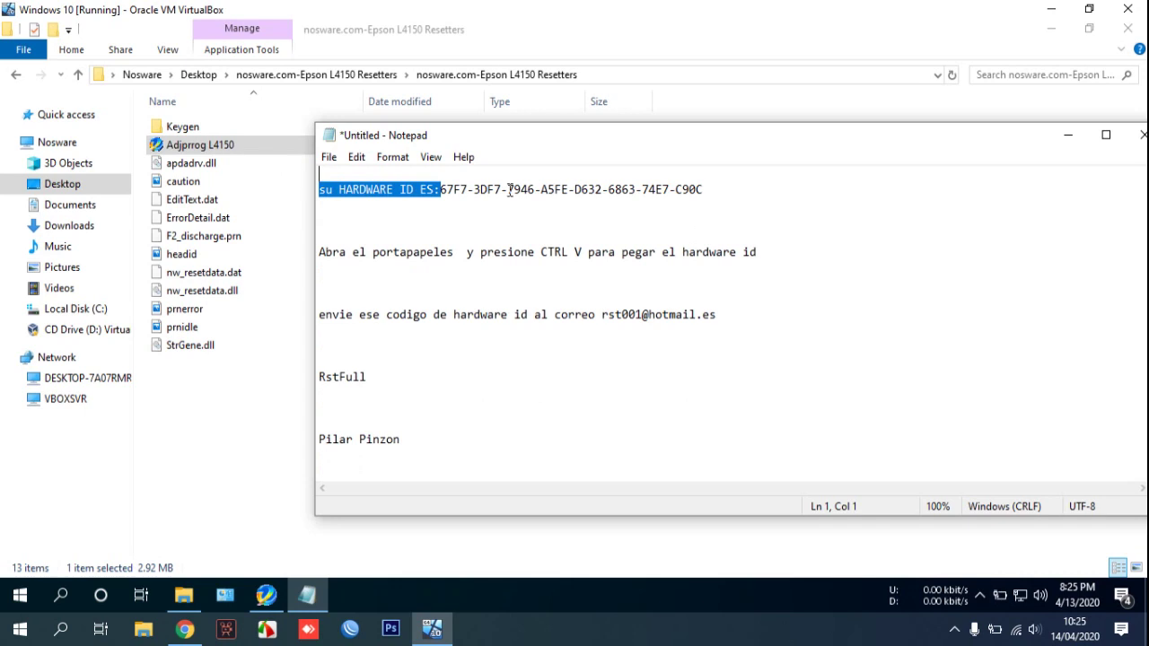
key(Delete)
drag(629, 167, 264, 167)
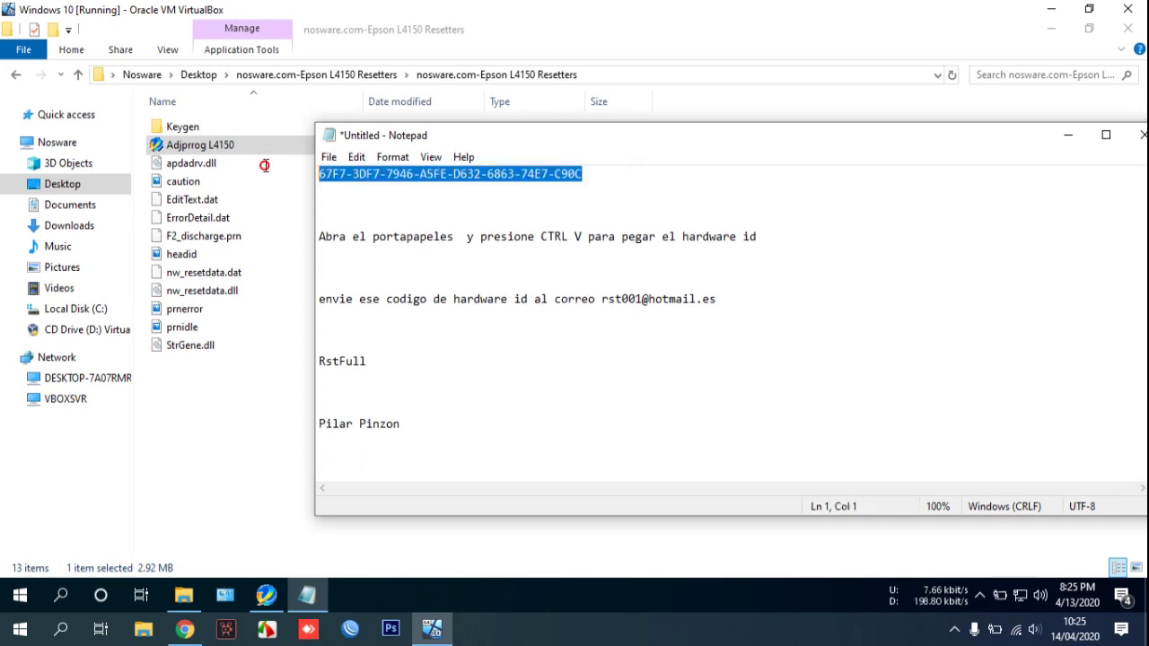
- Dismiss the resetter's message, run WLGen_L4150 L4160 RSTFULL from the EXE folder inside Keygen, and open its License Manager
click(1064, 136)
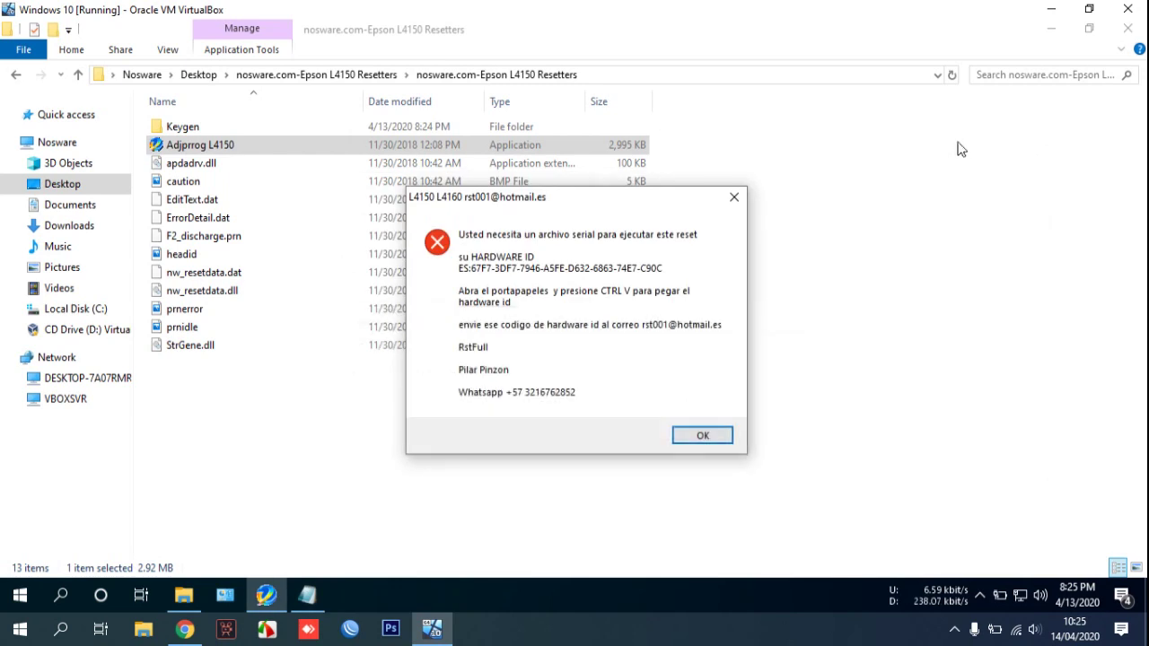
click(703, 436)
double_click(228, 126)
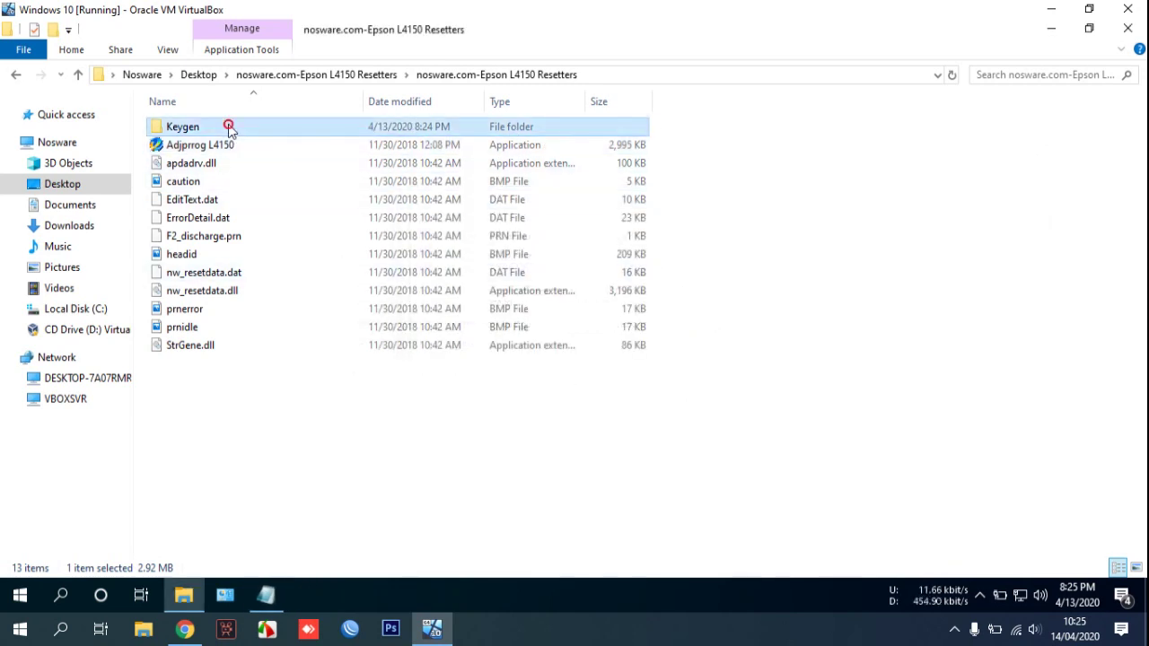
double_click(228, 128)
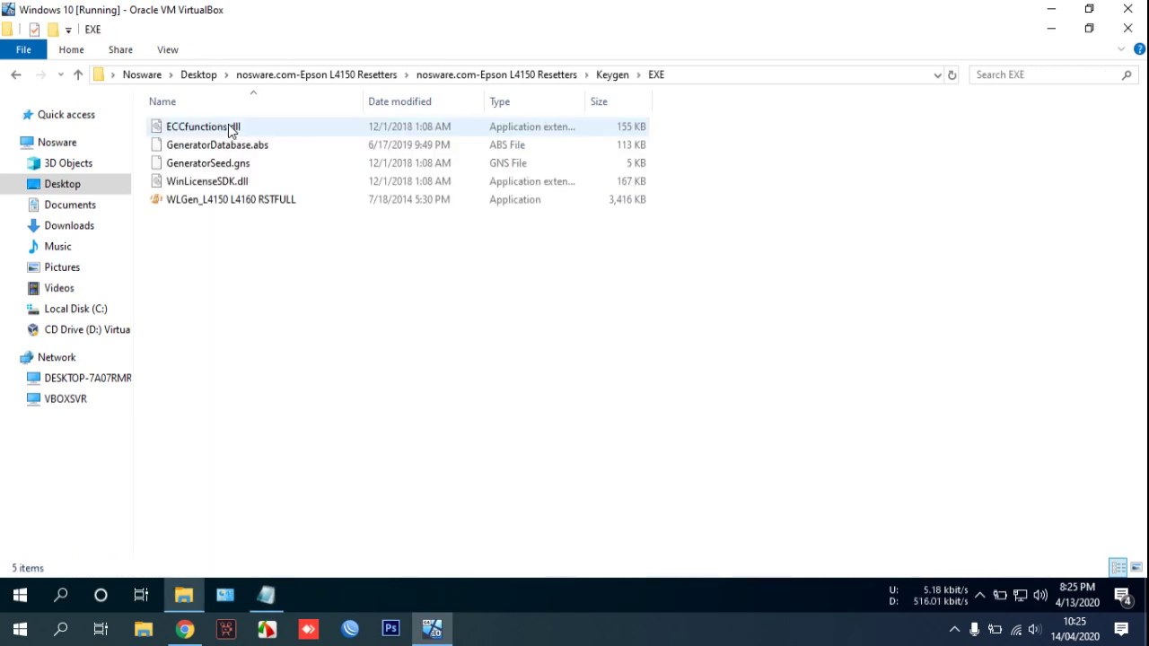
double_click(265, 201)
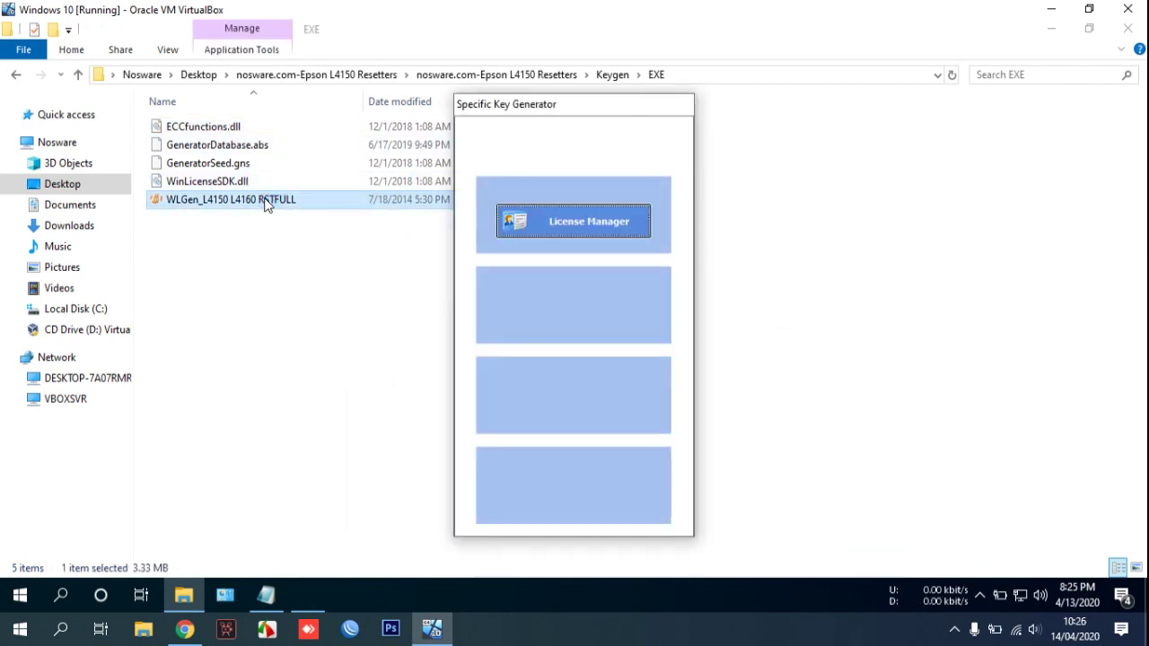
click(589, 236)
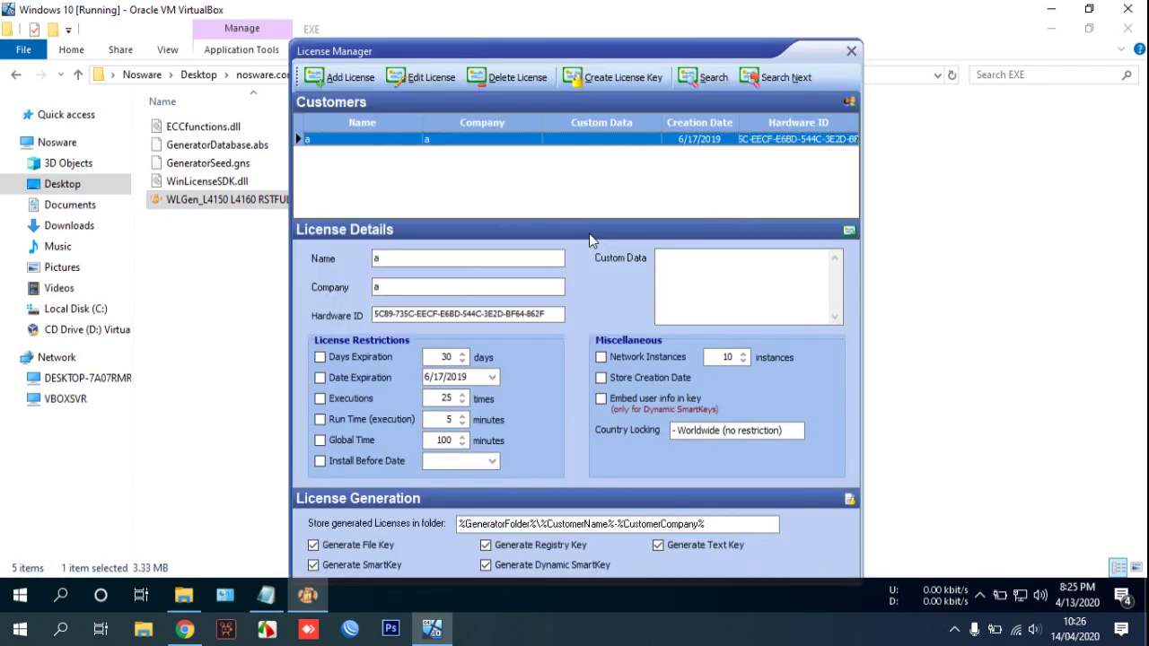
- Add a license with the customer set to Nosware and the company set to Nosware.com
click(374, 86)
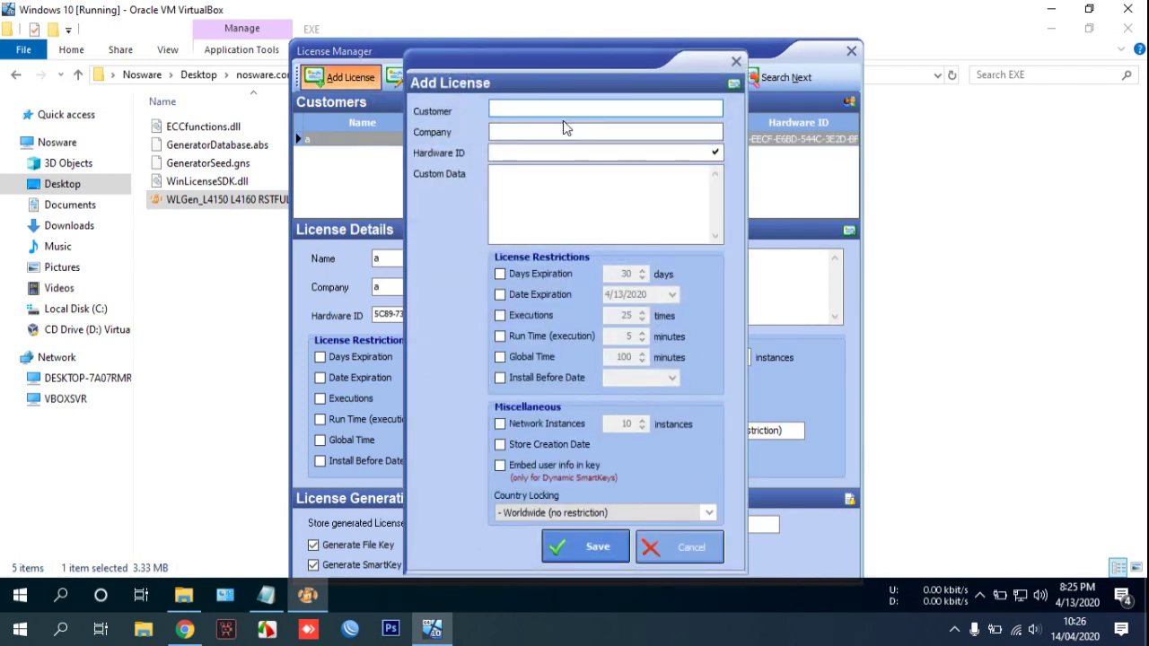
text(Nosware)
click(605, 132)
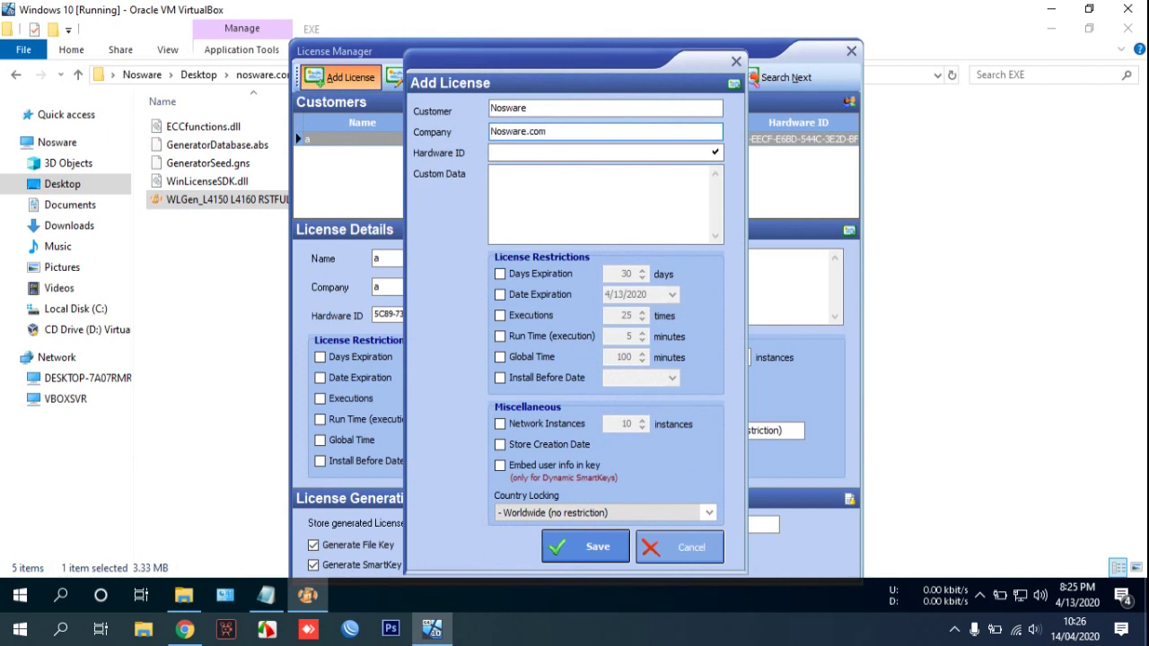
- Copy the selected hardware ID code from Notepad into the Hardware ID of the new Nosware license
click(588, 151)
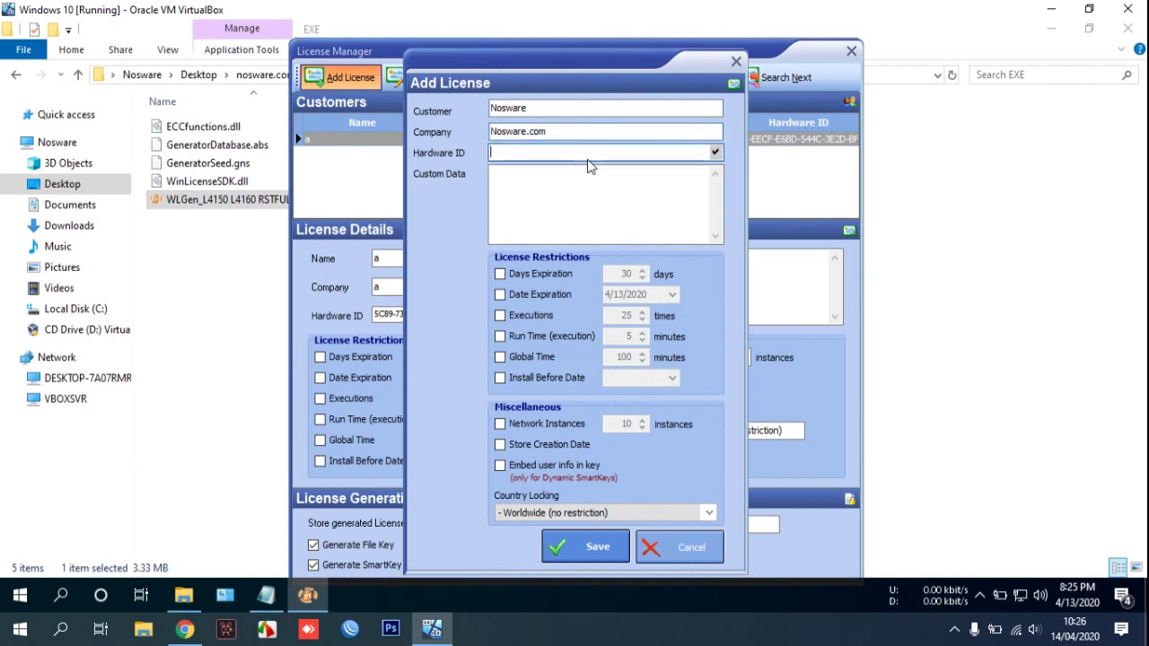
click(271, 596)
right_click(569, 186)
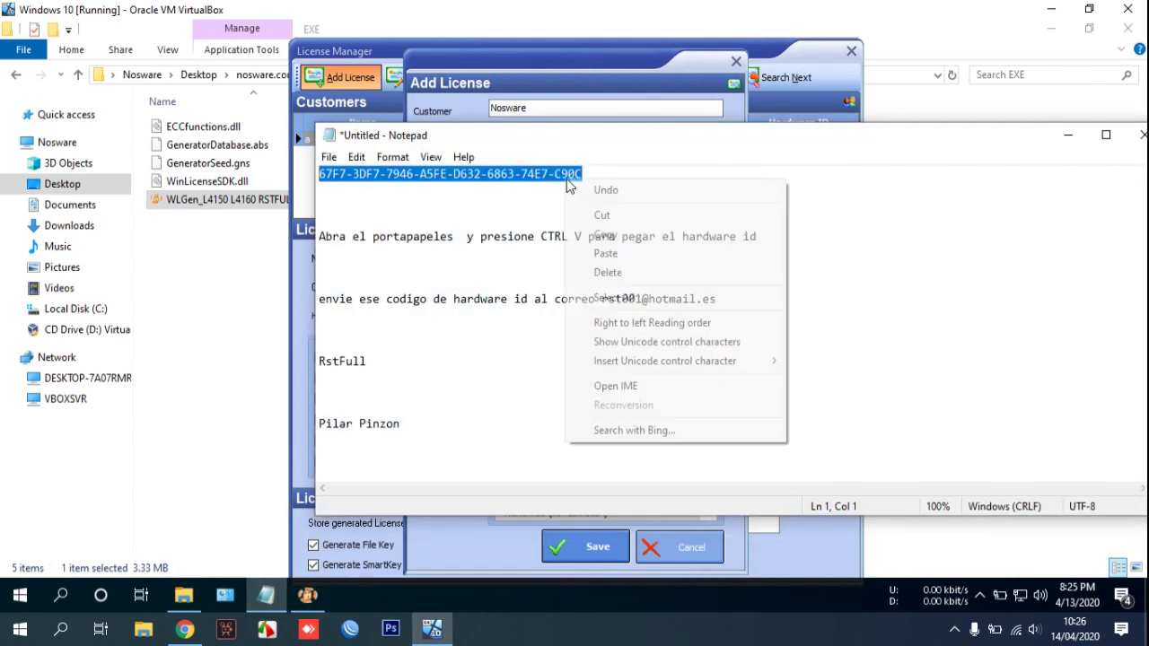
click(603, 234)
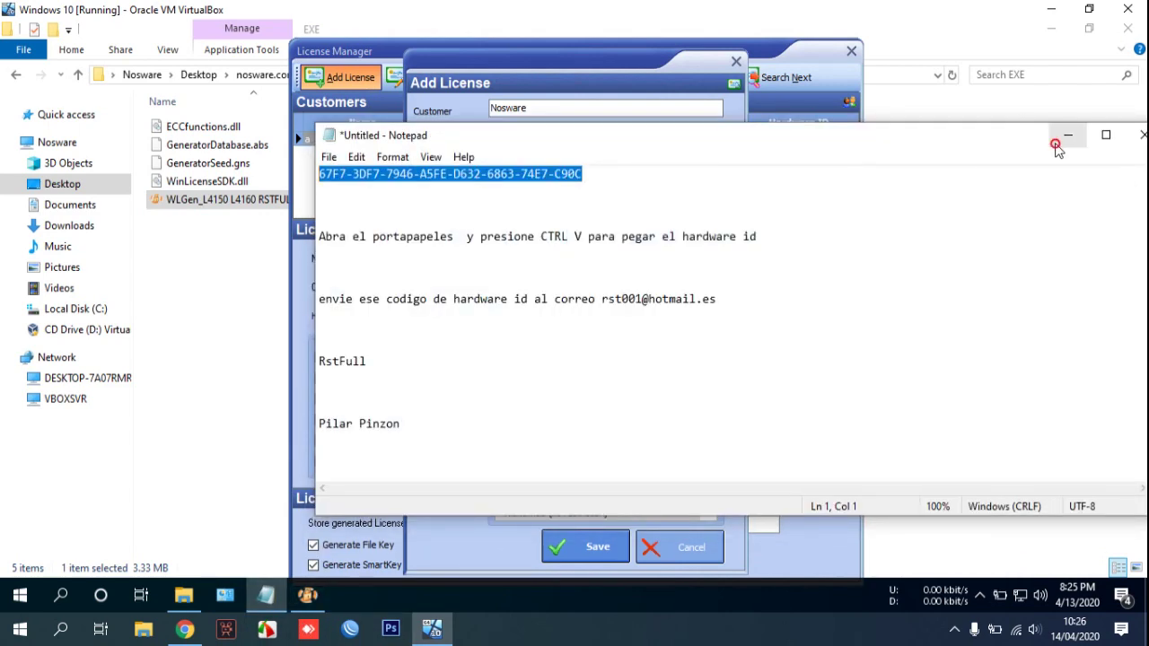
click(1067, 136)
right_click(573, 155)
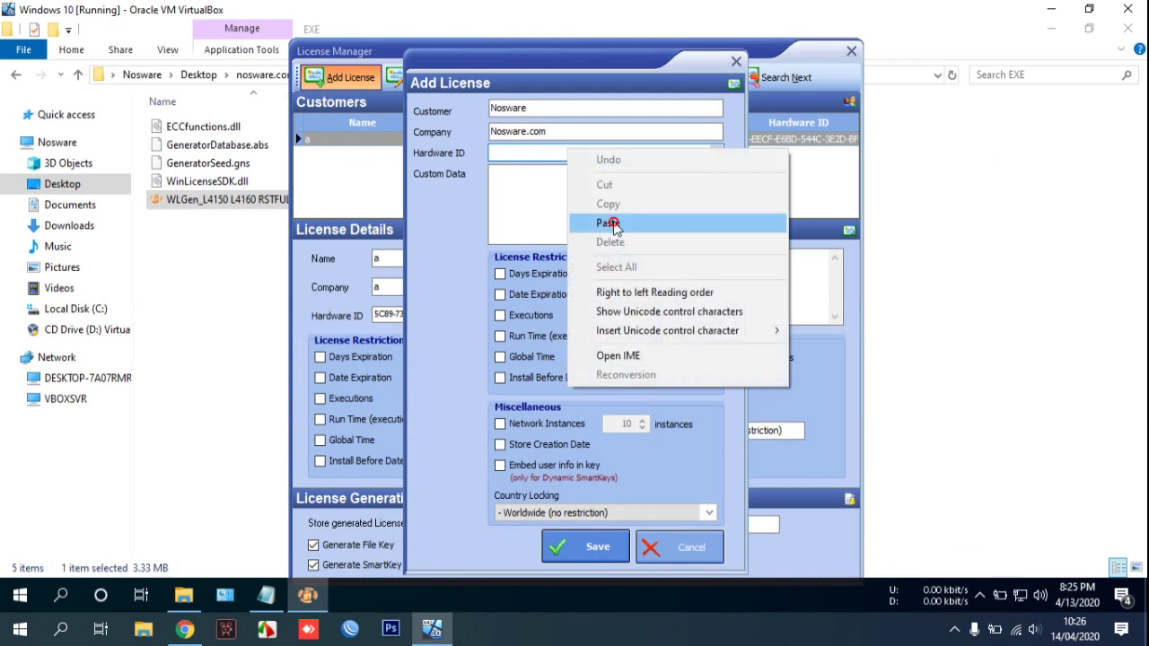
click(607, 222)
- Save the license with the custom data Nosware.com and create its license keys
click(601, 201)
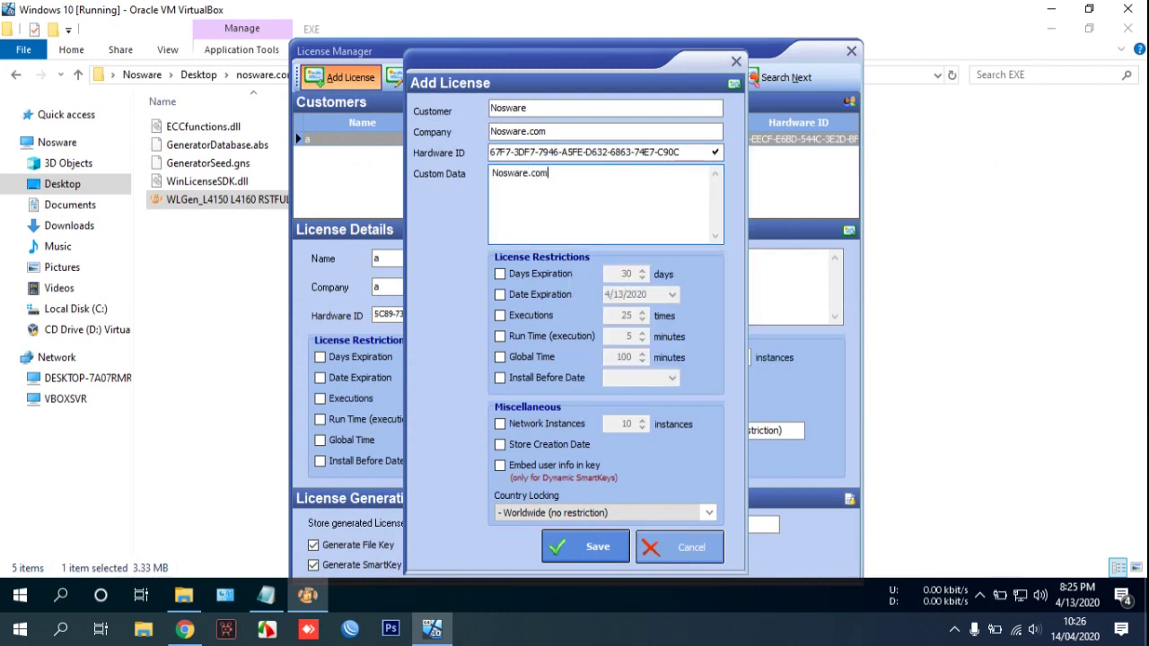
click(597, 547)
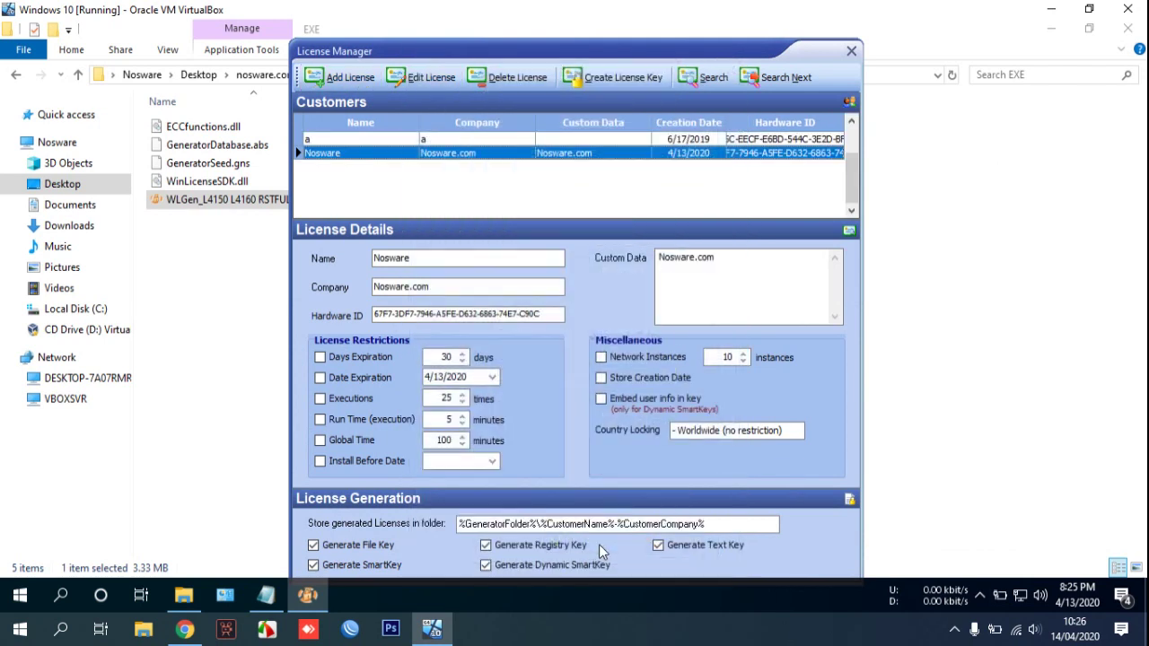
click(615, 81)
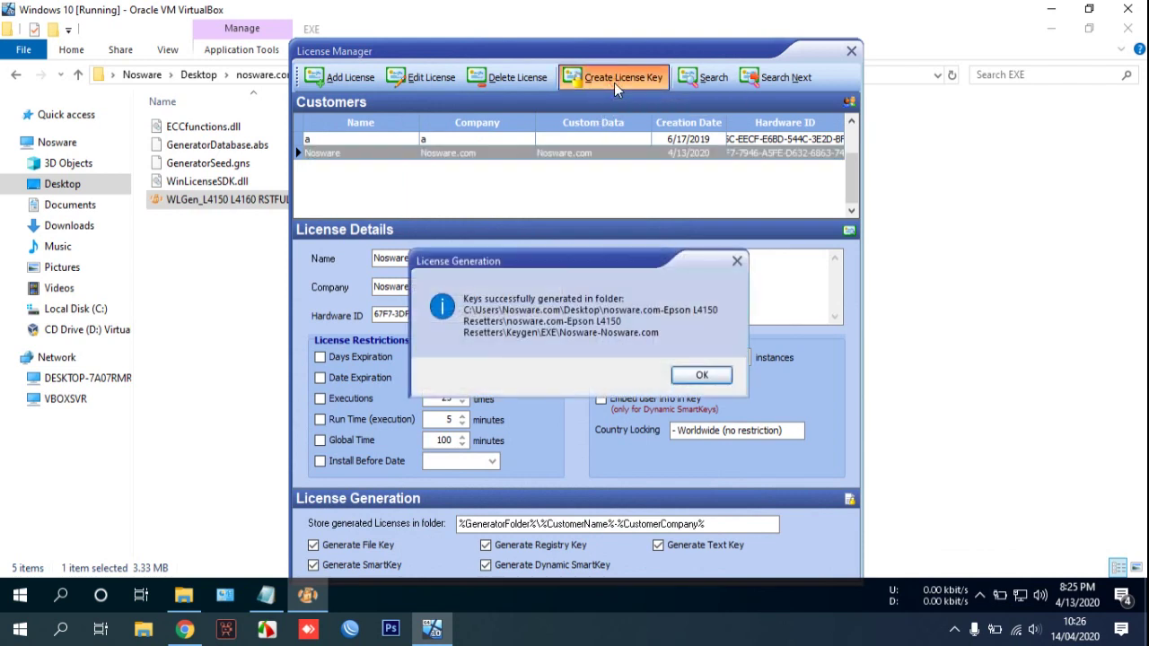
click(699, 378)
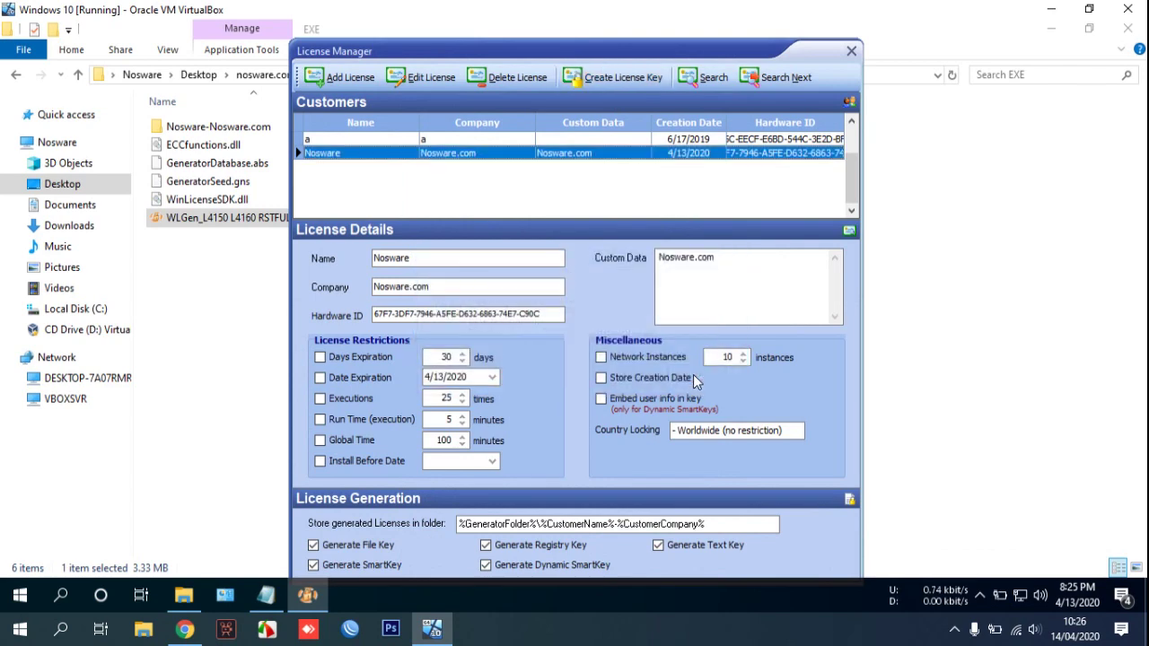
- Close the License Manager and the key generator, and open the generated Nosware-Nosware.com folder
click(852, 54)
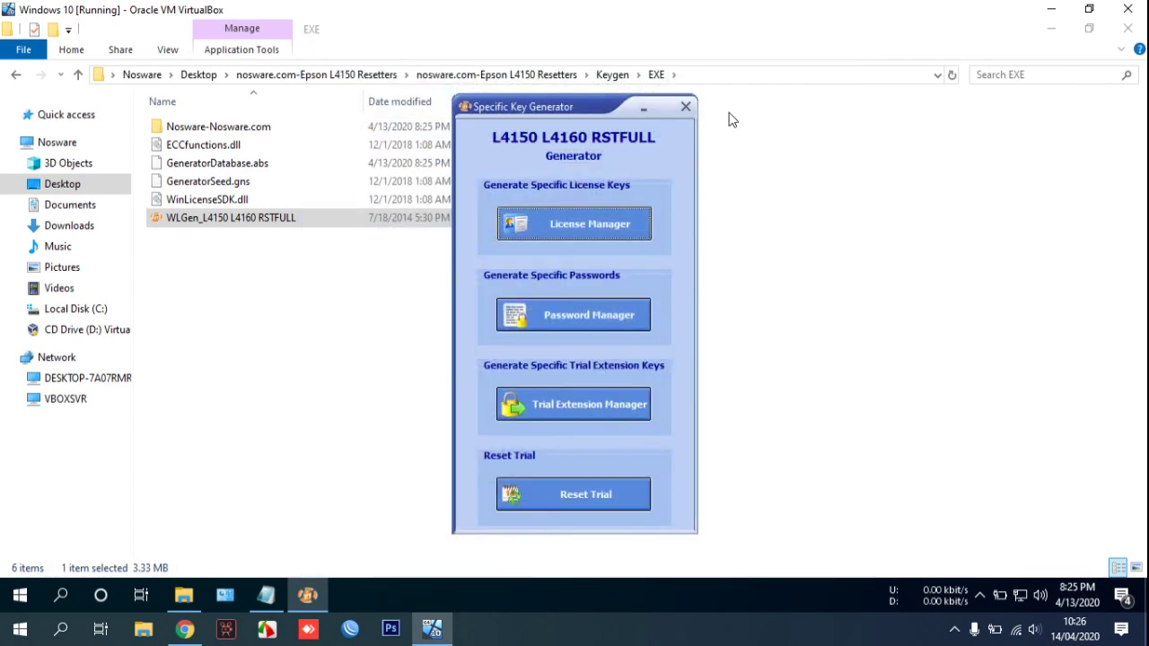
click(685, 107)
click(264, 130)
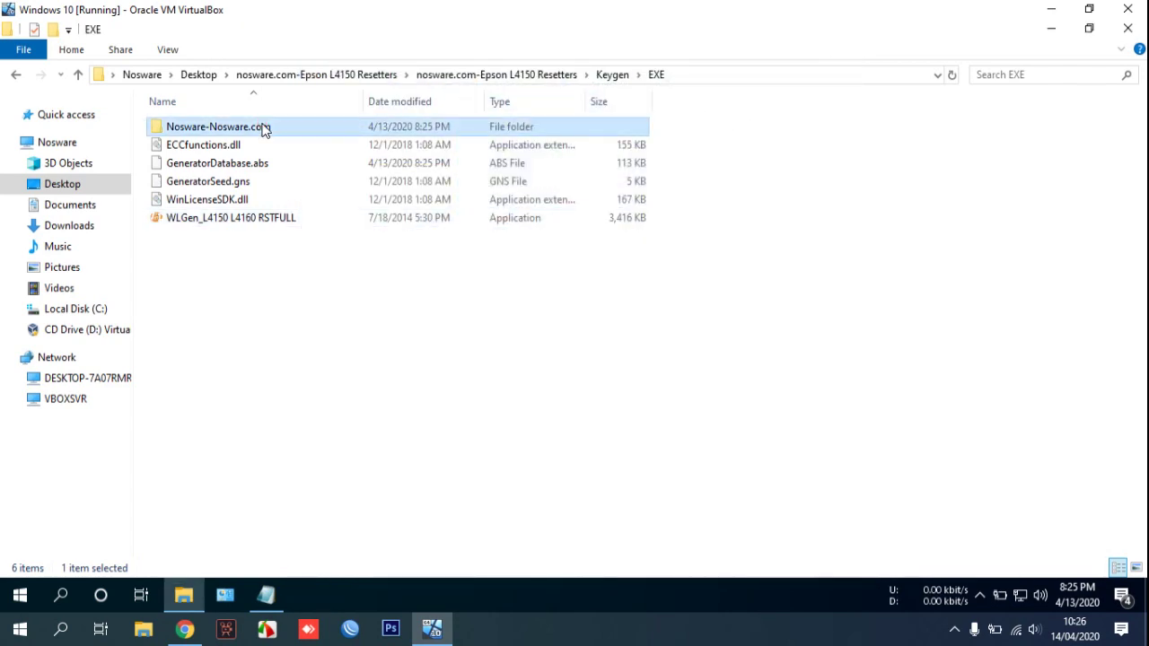
double_click(314, 130)
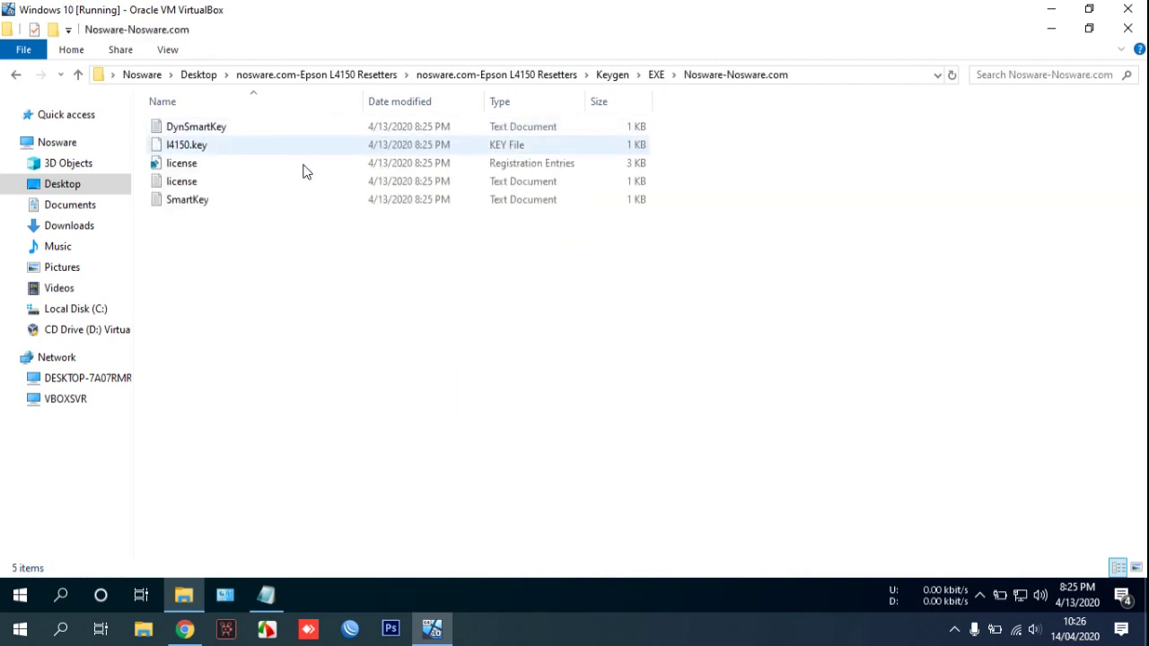
- Copy all the generated license files into the inner nosware.com-Epson L4150 Resetters folder that contains Adjprrog L4150
drag(777, 264, 252, 116)
right_click(252, 116)
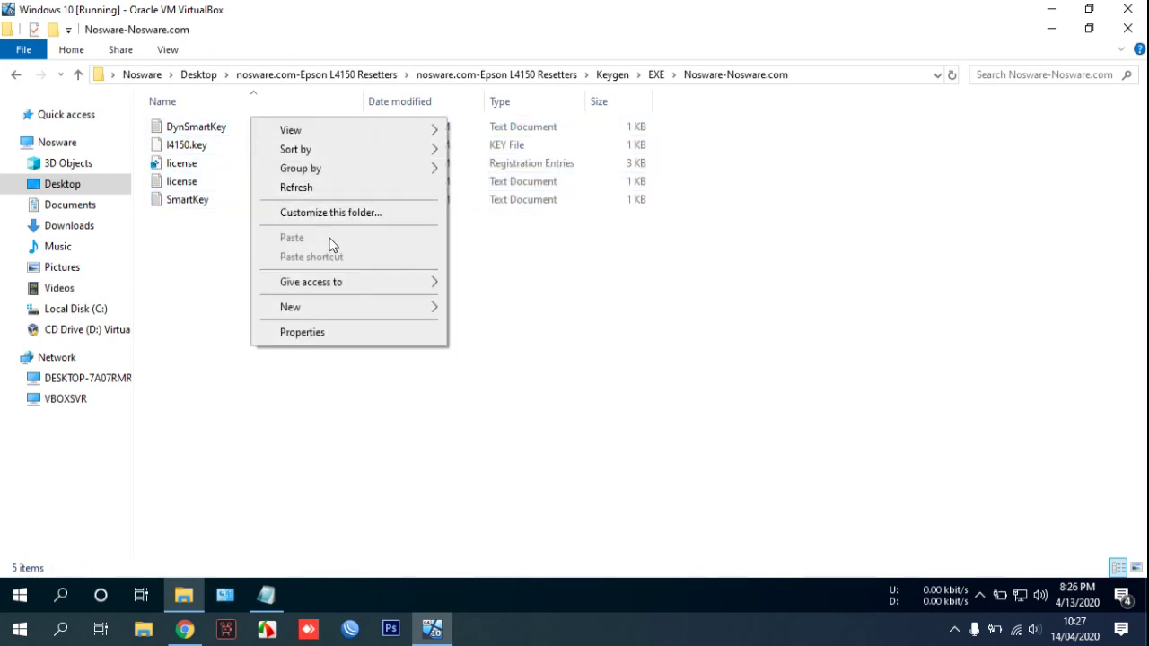
drag(204, 256, 174, 130)
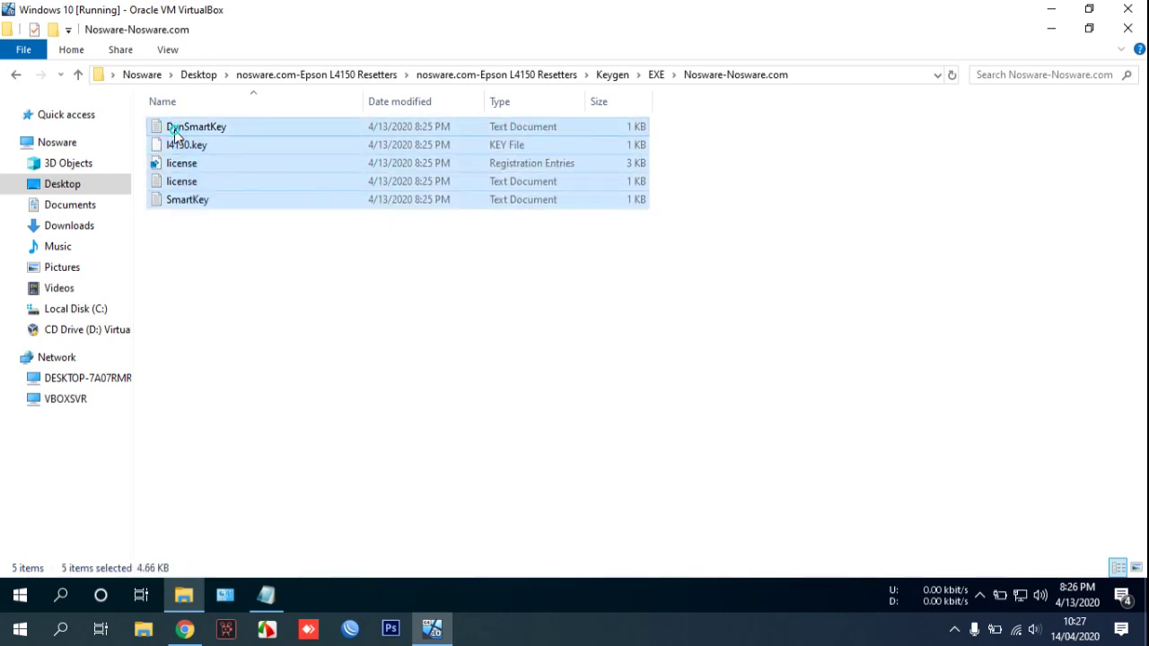
right_click(174, 129)
click(251, 258)
click(333, 75)
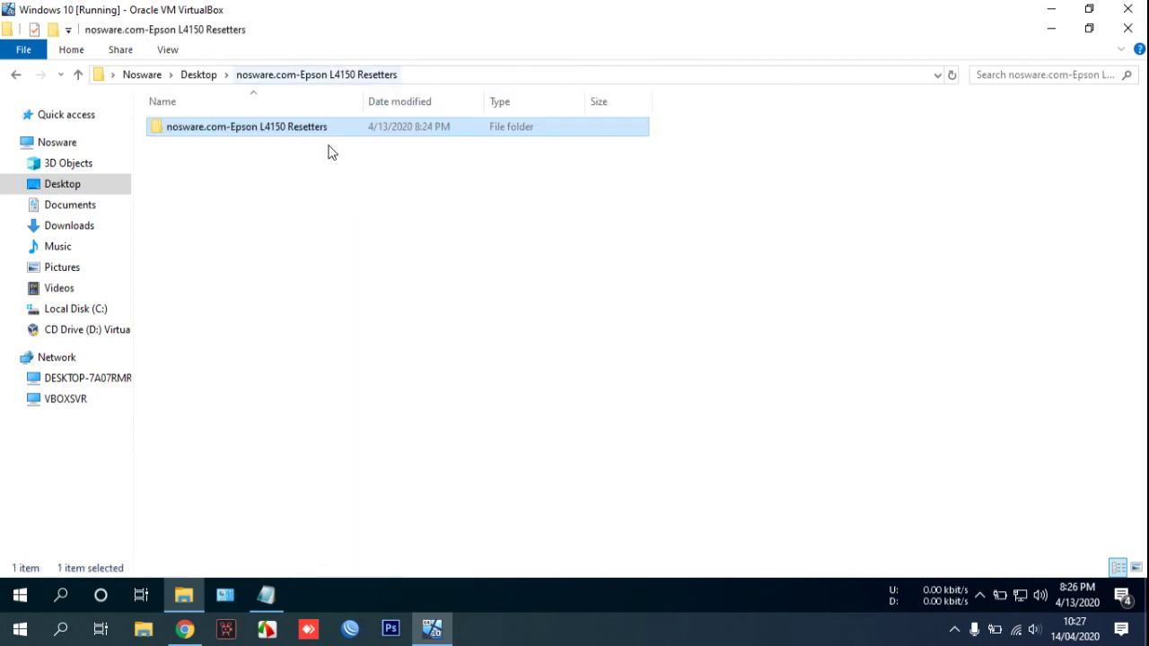
double_click(285, 131)
right_click(806, 163)
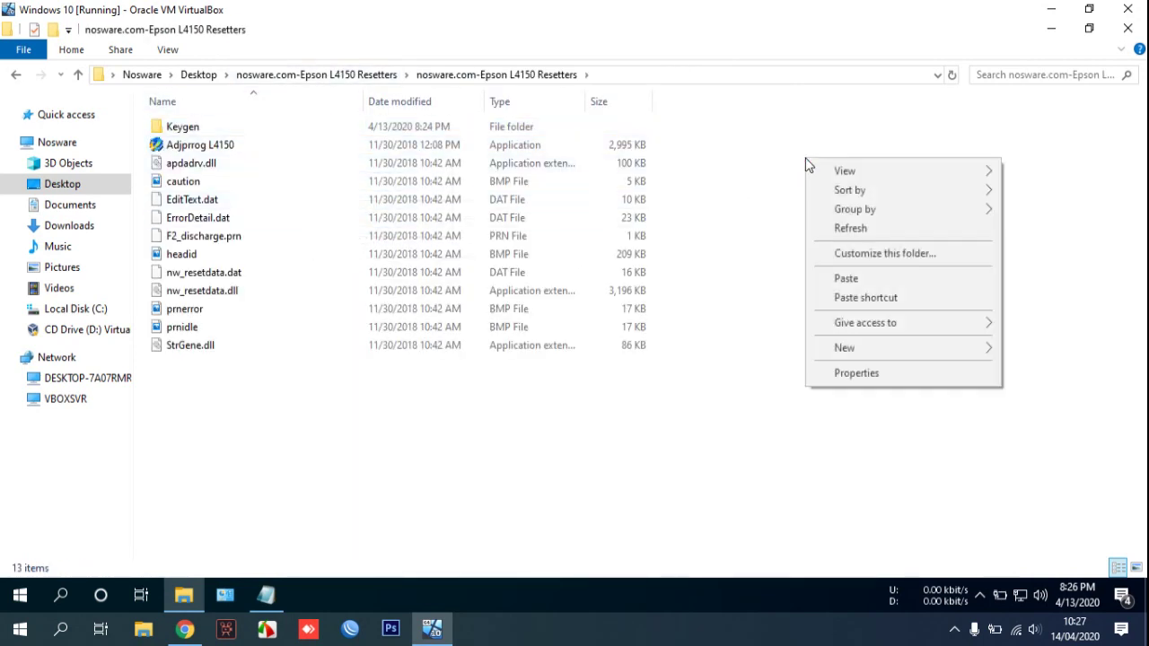
click(885, 278)
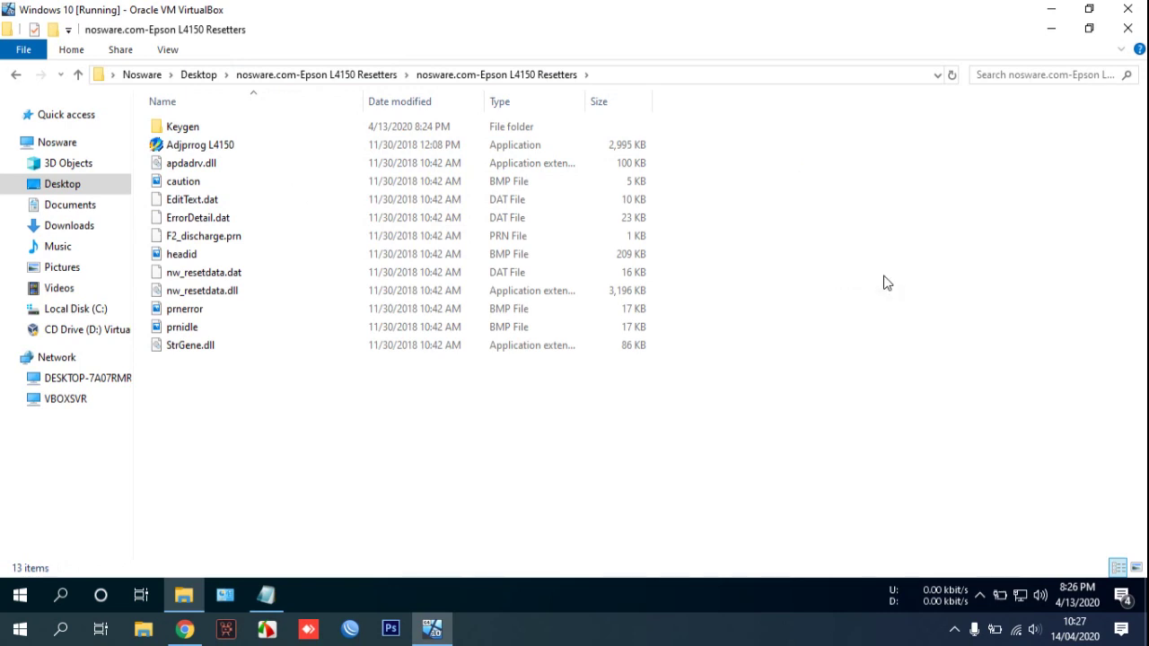
- Run Adjprrog L4150, dismiss the registration message, and set the model to L4150 with the port on Auto selection
double_click(275, 149)
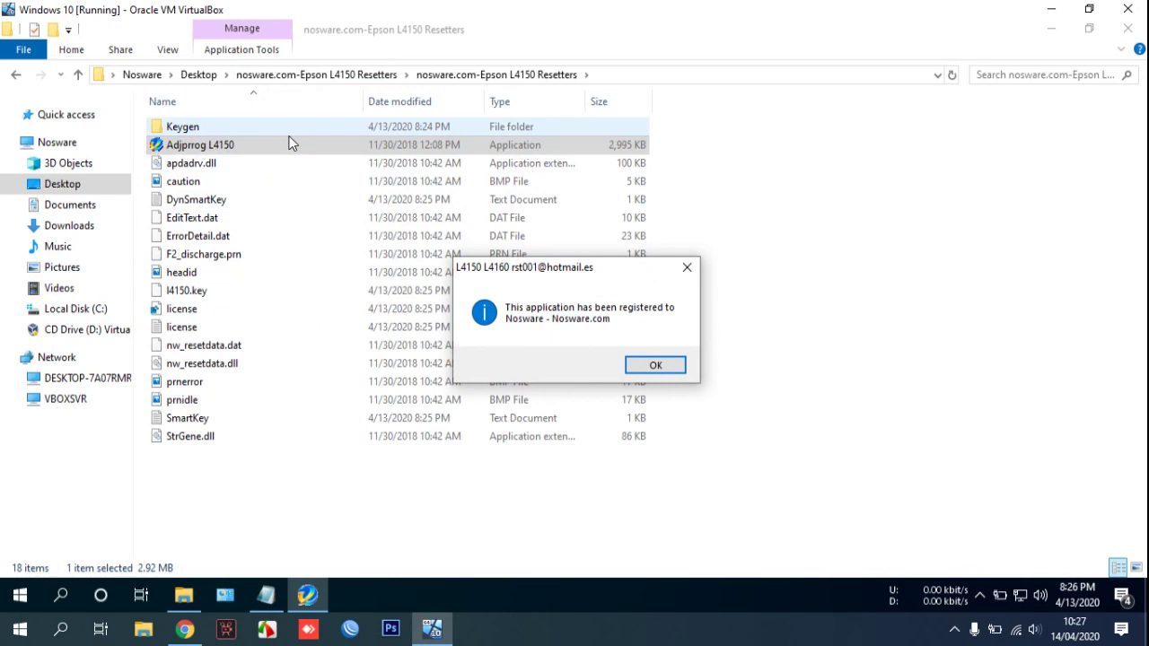
click(655, 366)
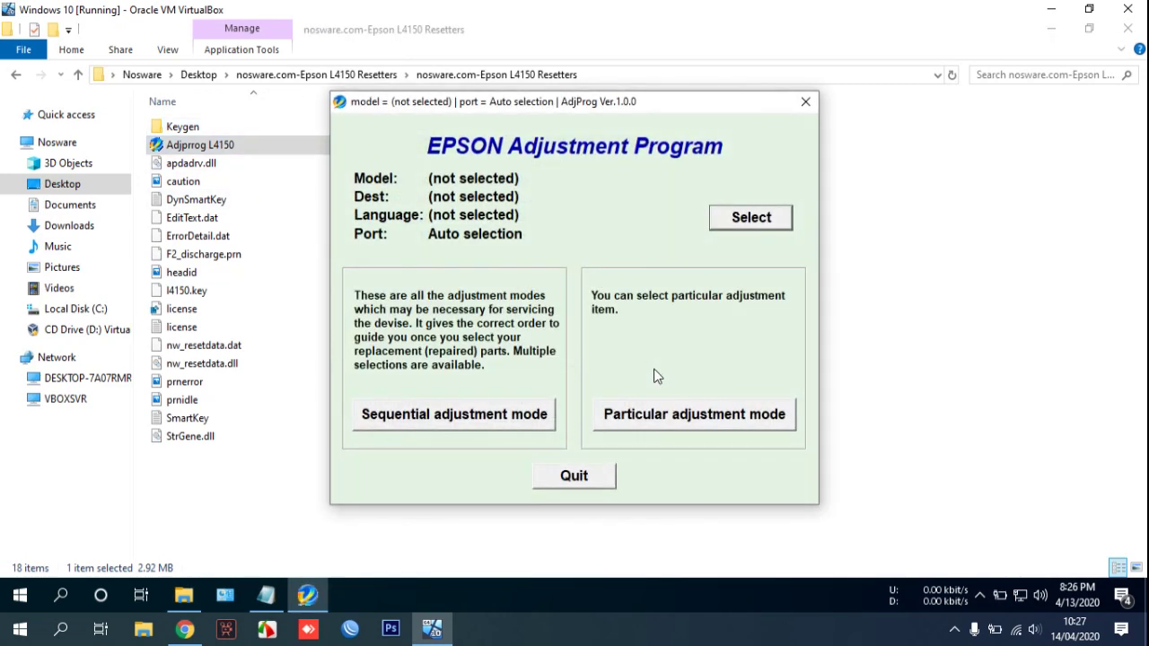
click(751, 222)
click(740, 260)
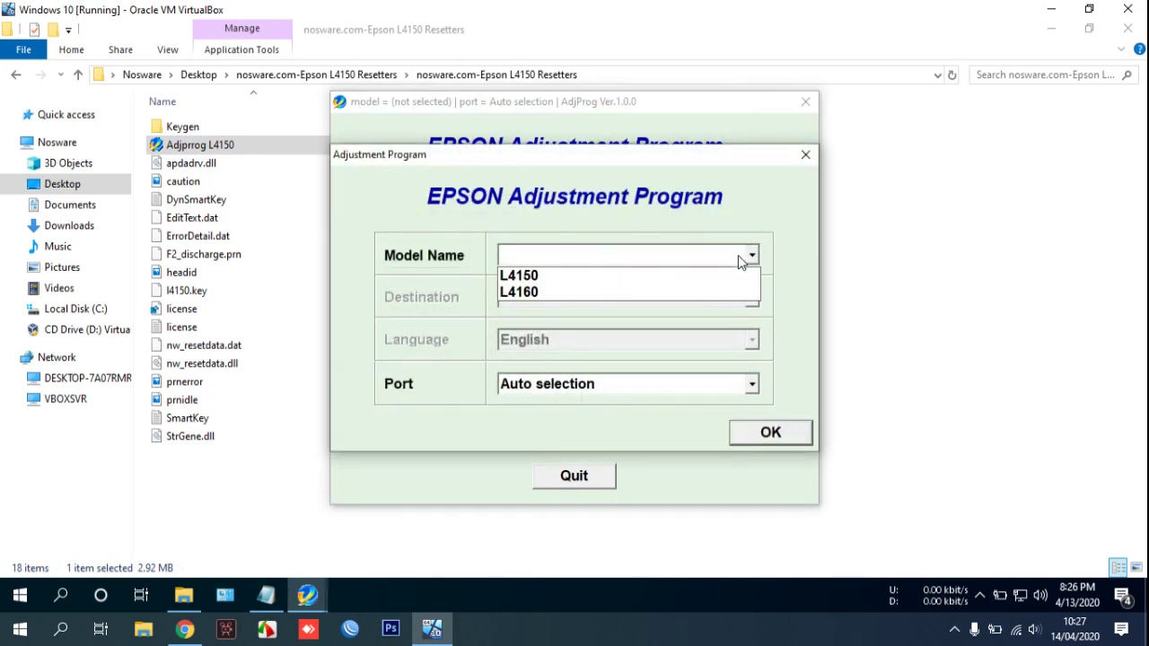
click(722, 278)
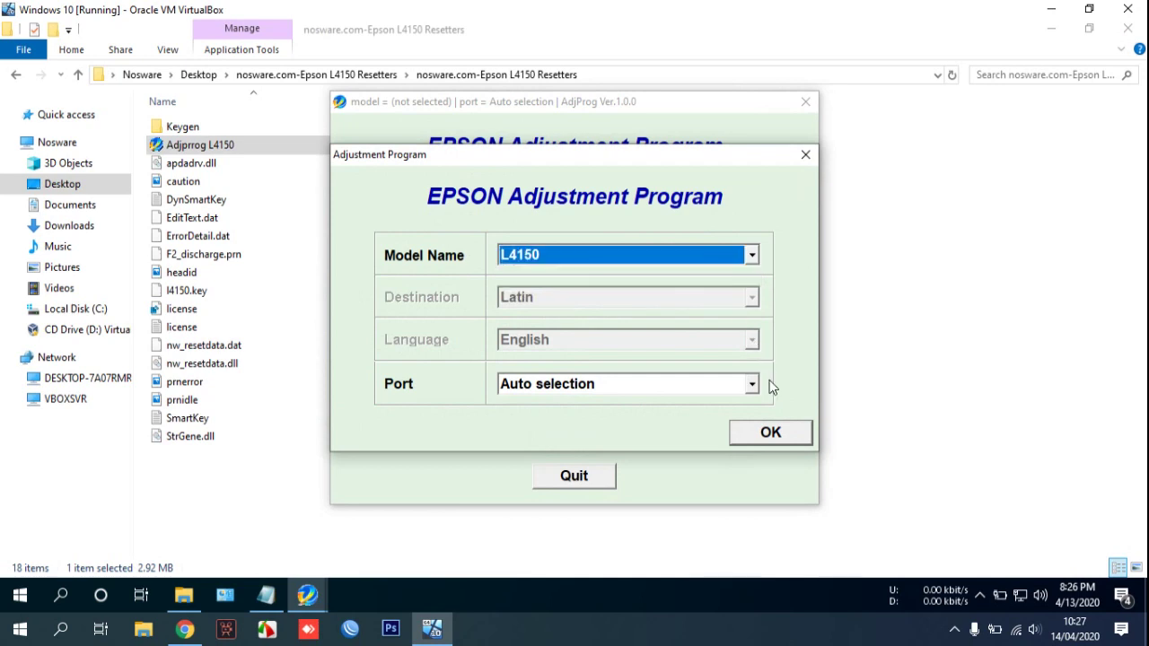
click(772, 434)
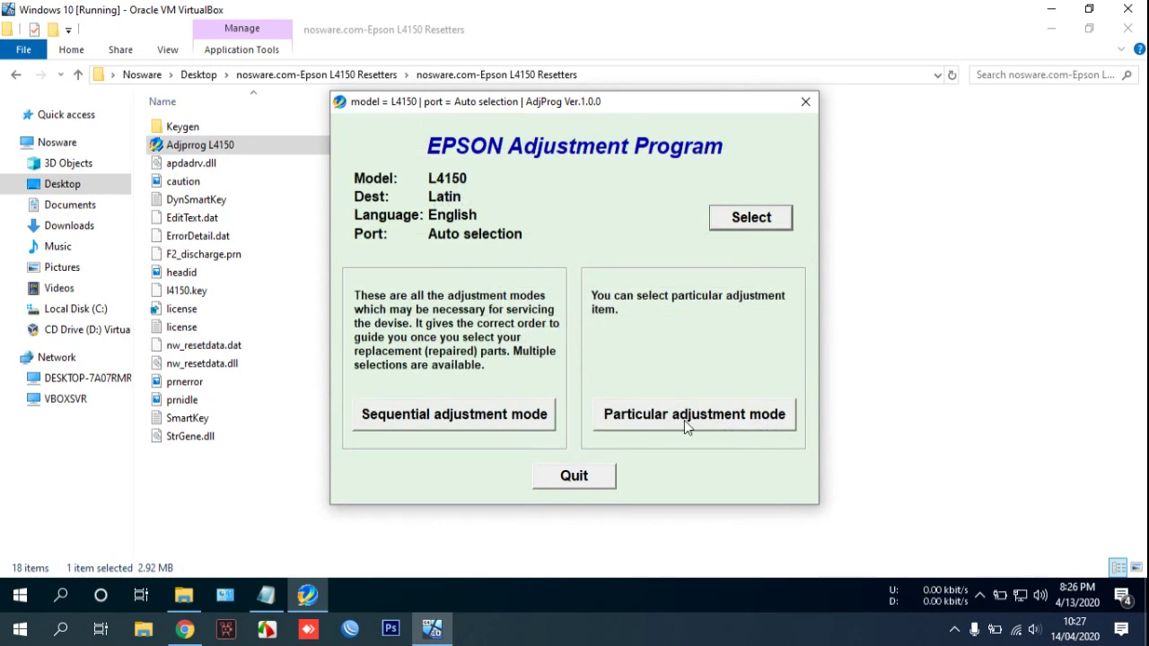
- Open the Waste ink pad counter maintenance item in the Particular adjustment mode
click(684, 420)
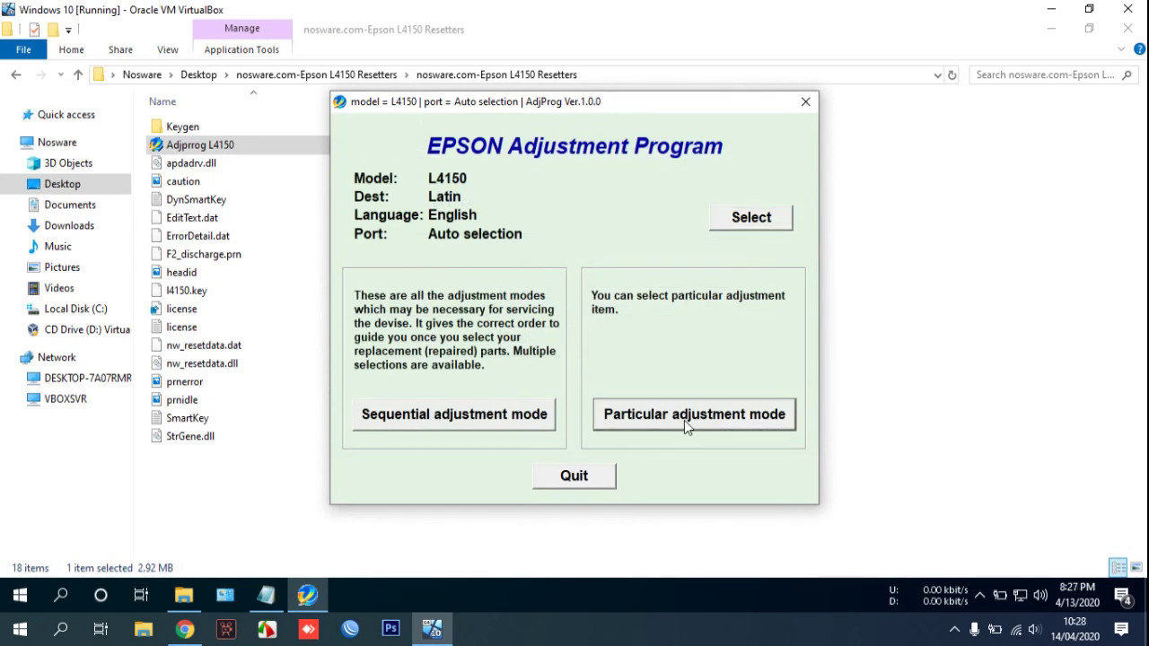
scroll(684, 420, down, 1)
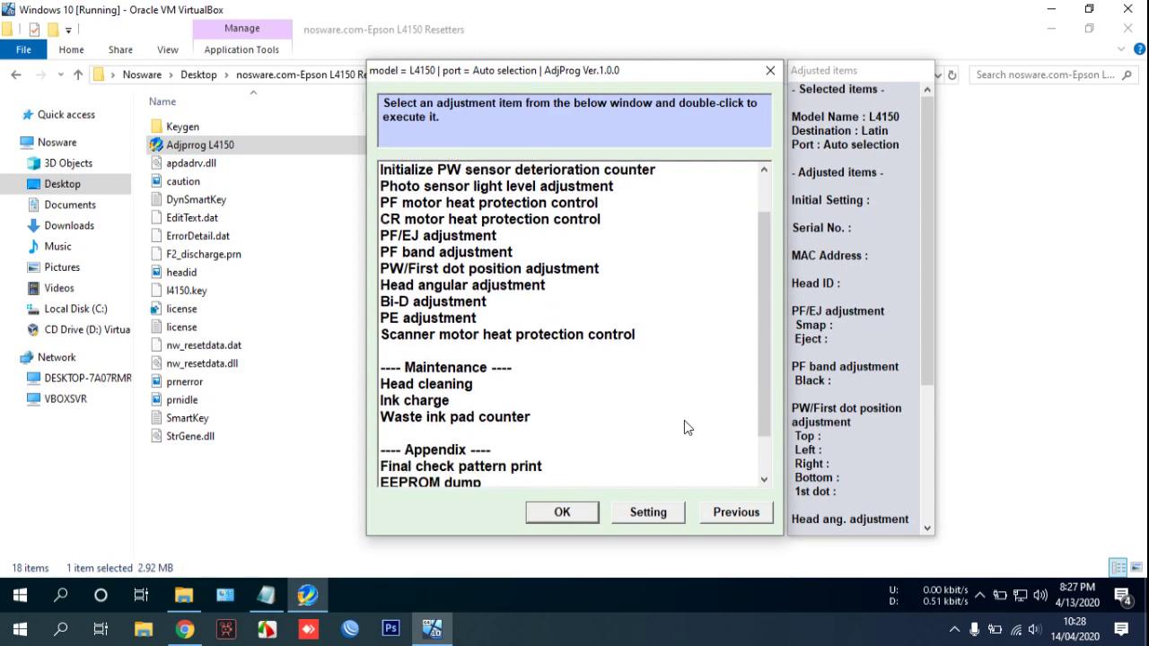
click(455, 418)
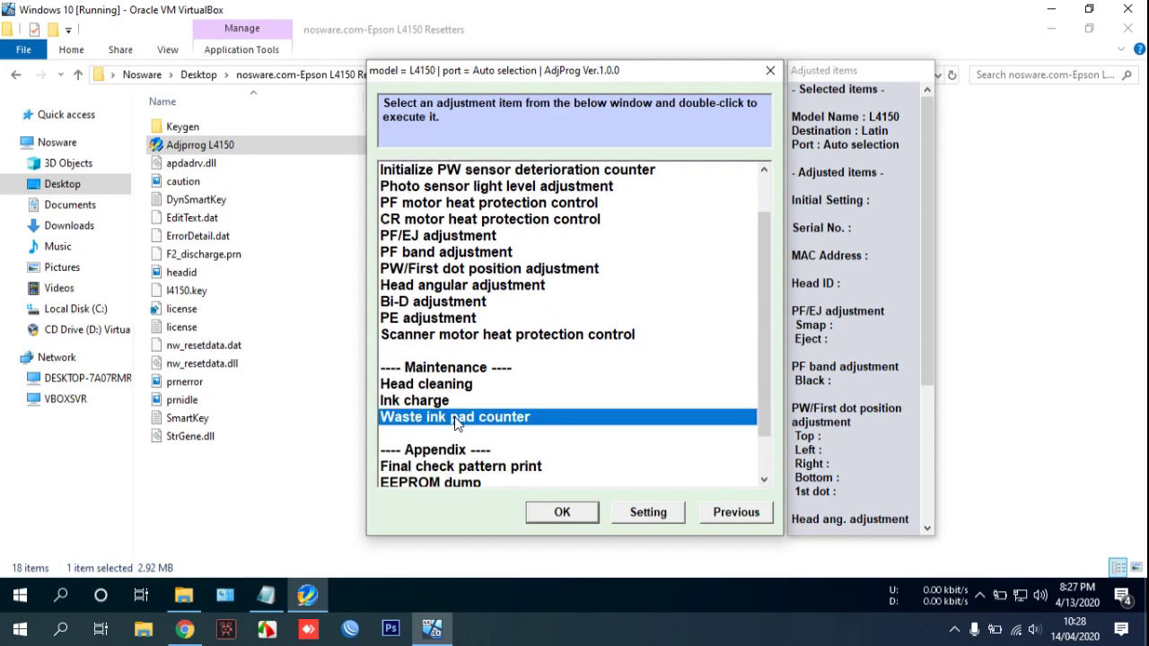
click(565, 512)
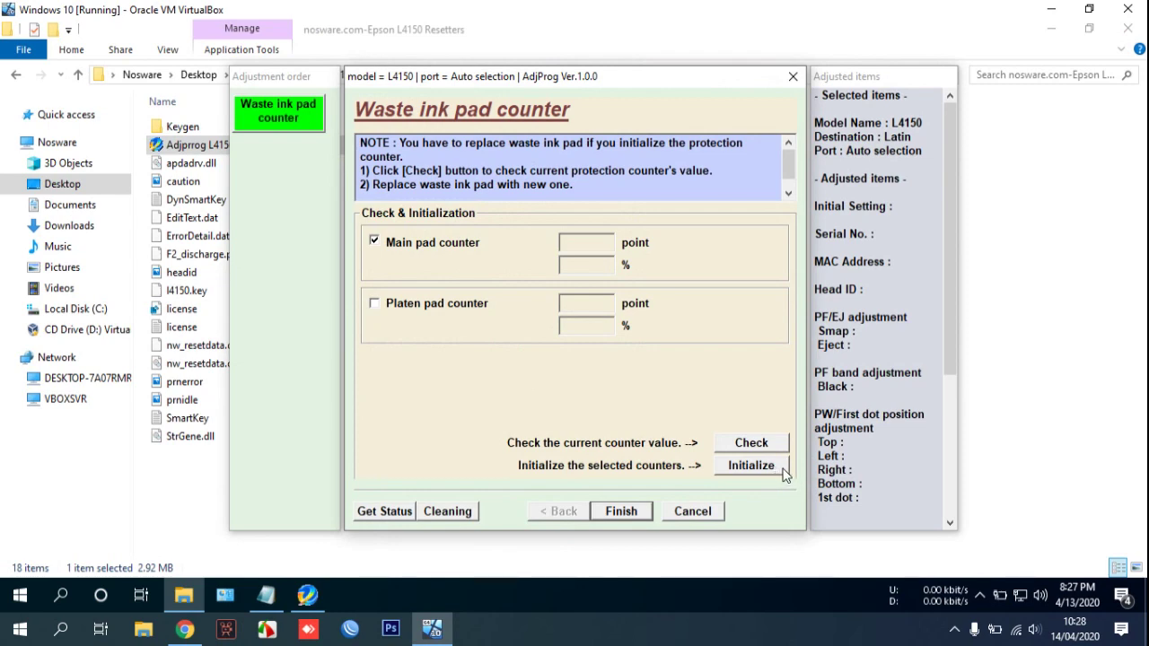
- Close the Waste ink pad counter, the rest of the adjustment program and the File Explorer window
click(793, 79)
click(771, 71)
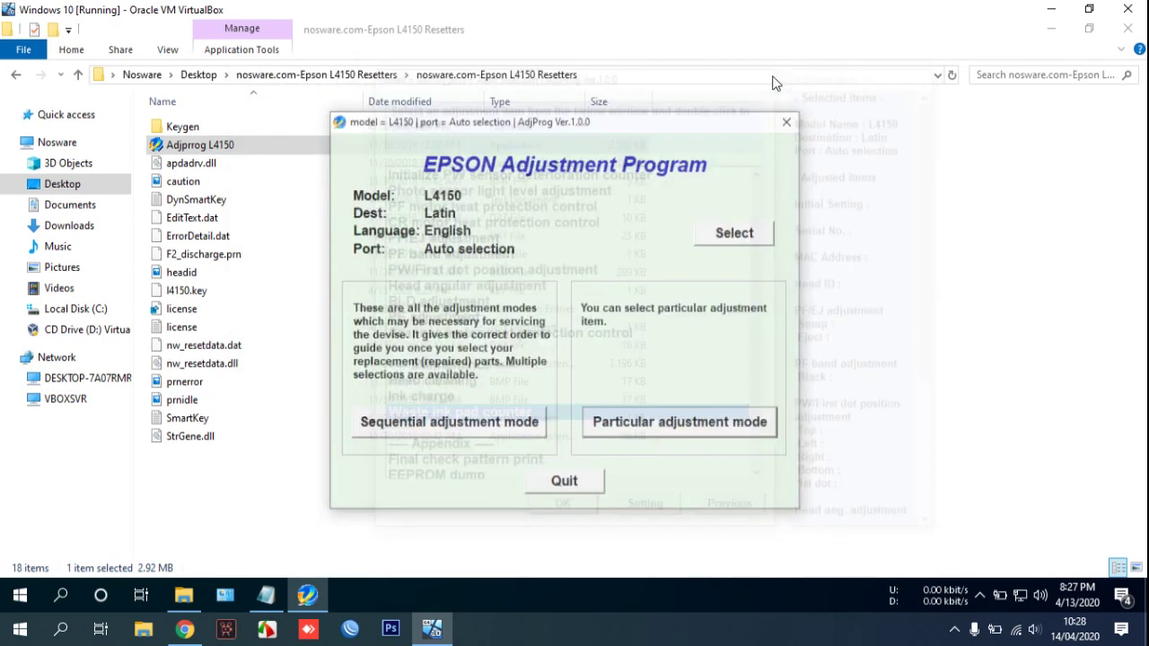
click(816, 107)
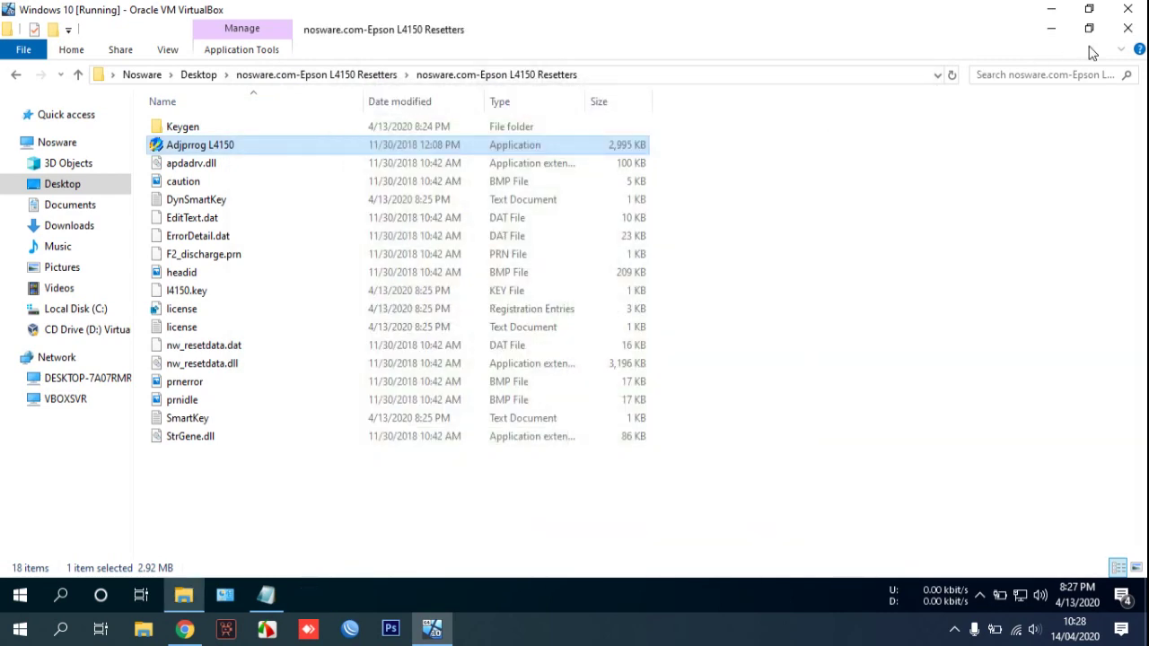
click(1126, 31)
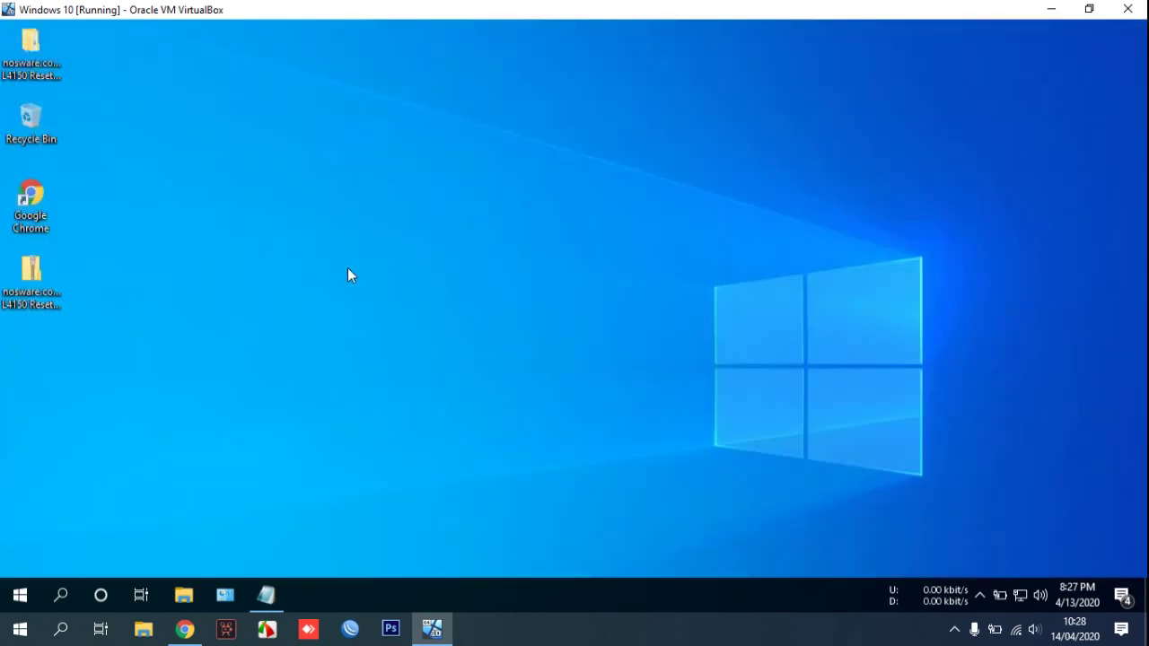